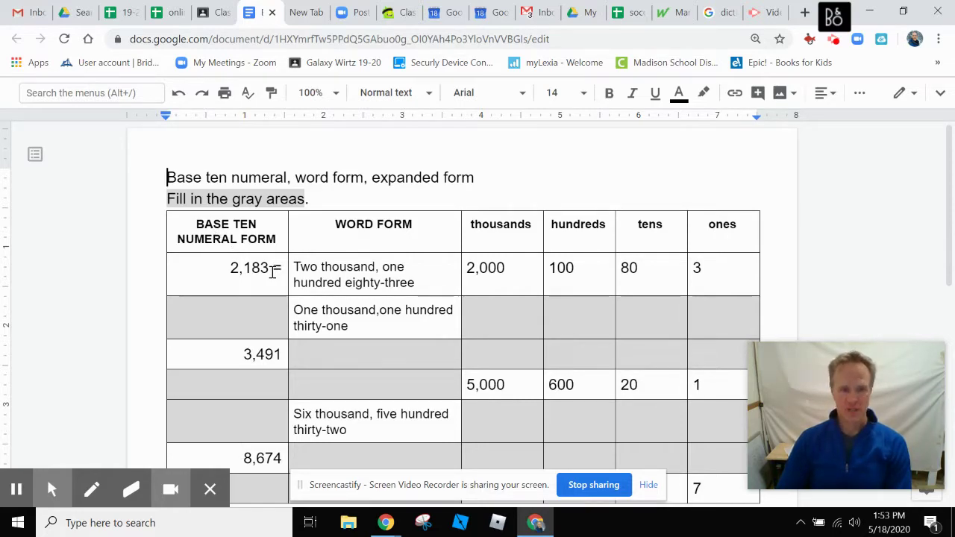
Walk through the 2,183 example's word form and its 2,000, 100, 80 and 3 place values
left_click_drag(272, 270, 218, 271)
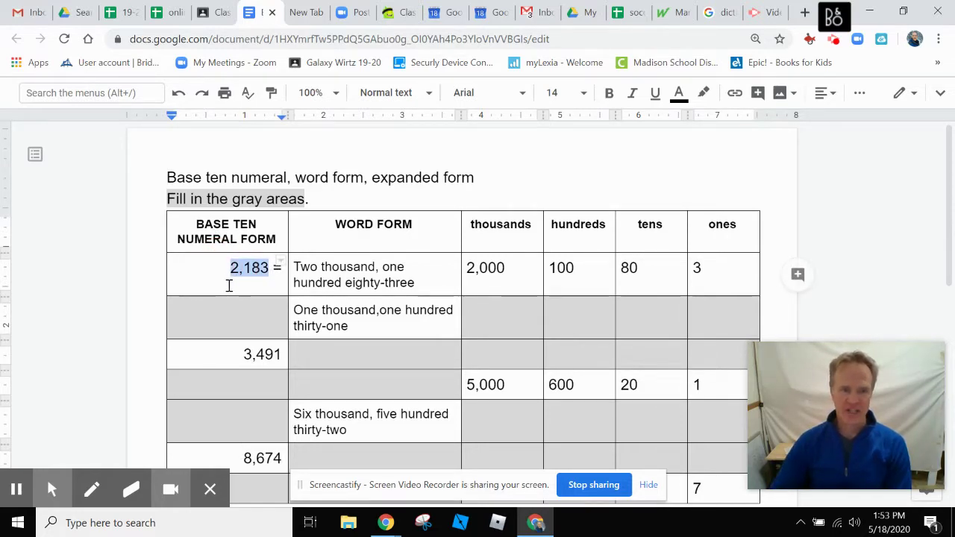
left_click(418, 283)
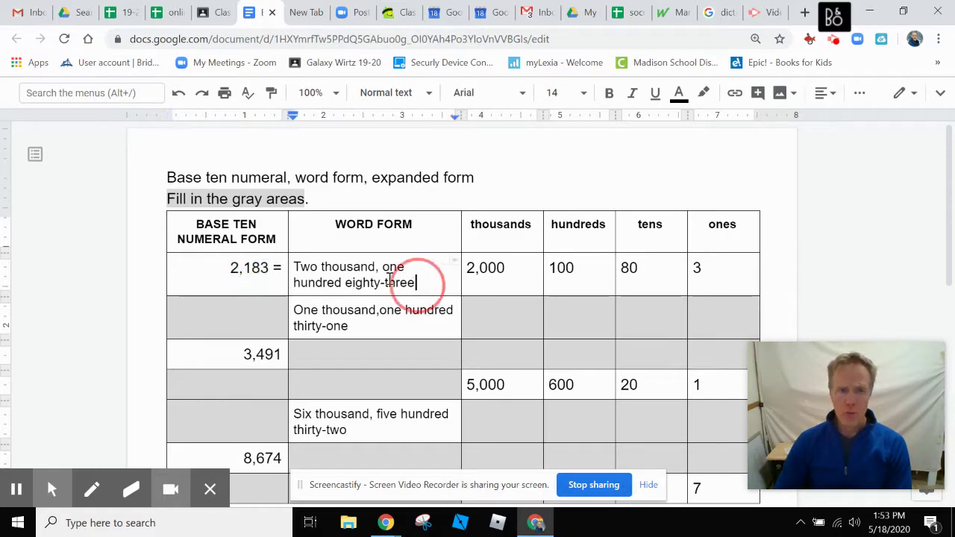
left_click_drag(390, 280, 301, 267)
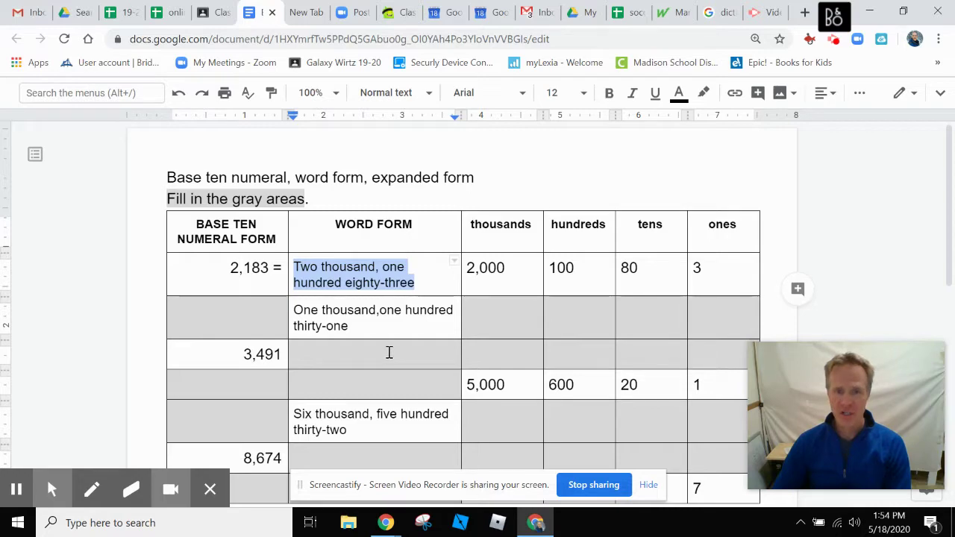
left_click(482, 226)
left_click_drag(522, 227, 707, 232)
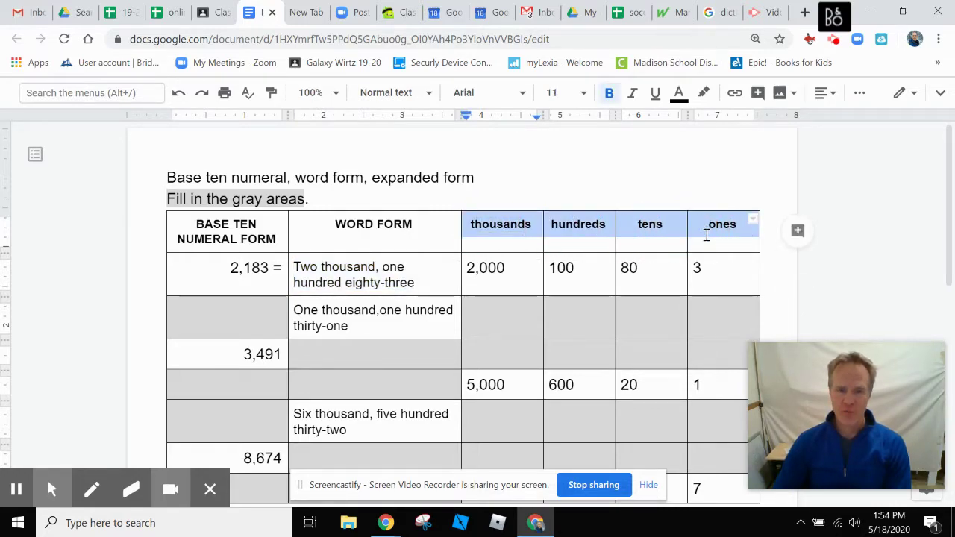
double_click(488, 266)
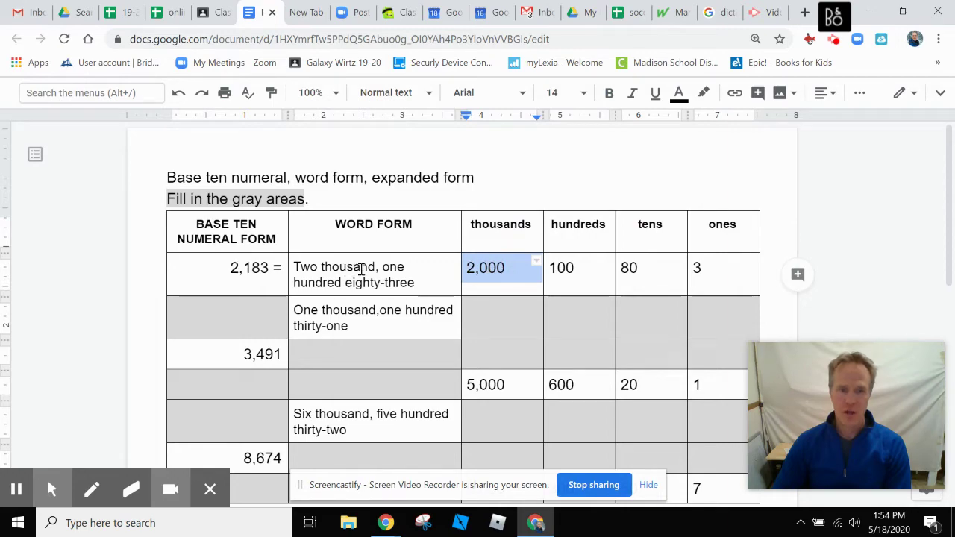
left_click_drag(371, 269, 300, 267)
double_click(566, 267)
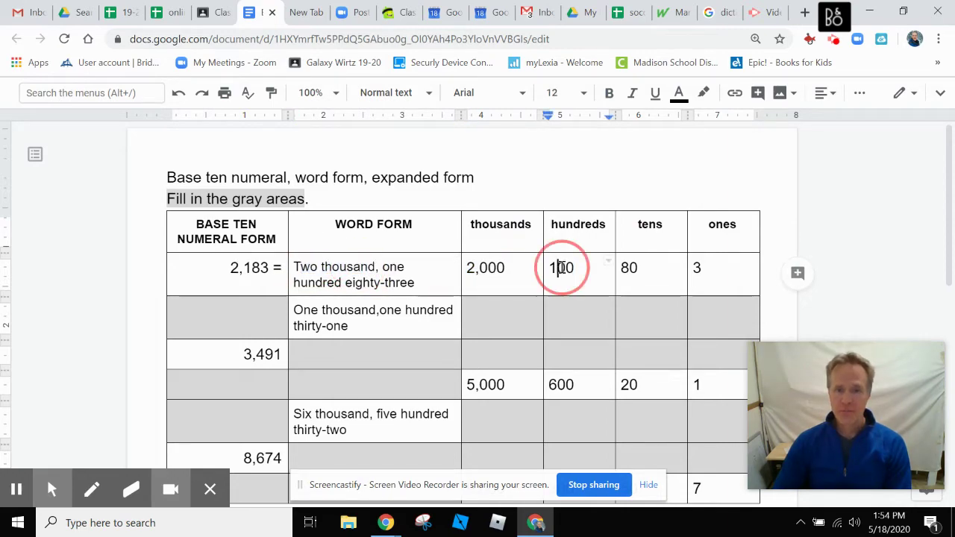
double_click(641, 269)
double_click(707, 267)
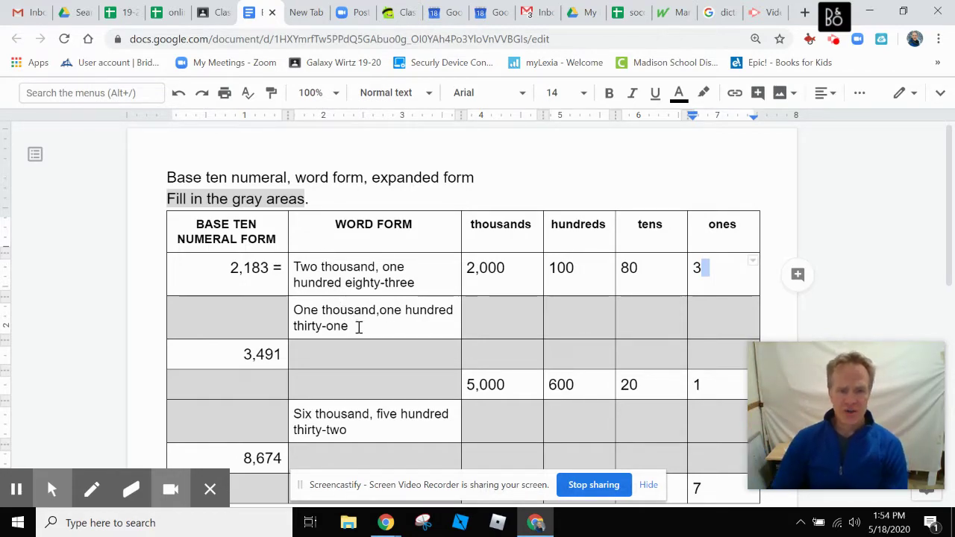
Fill the second row's place-value cells with 1,000, 100, 3 and 1 from its word form
left_click_drag(359, 327, 295, 309)
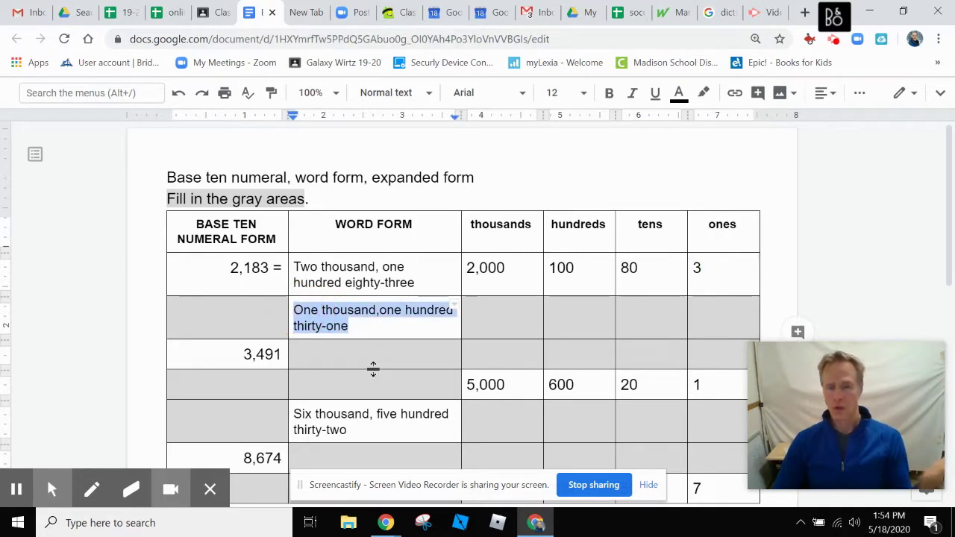
left_click(493, 314)
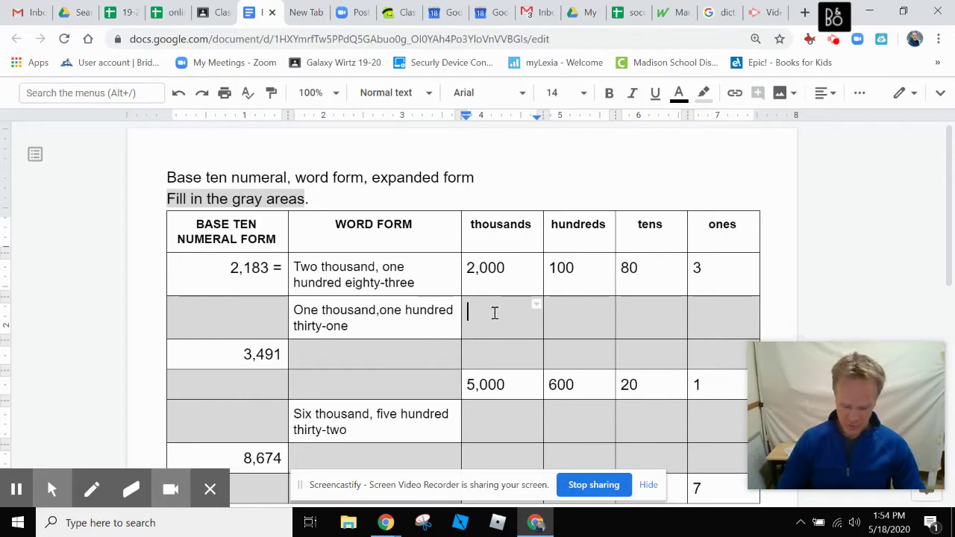
type("1,000")
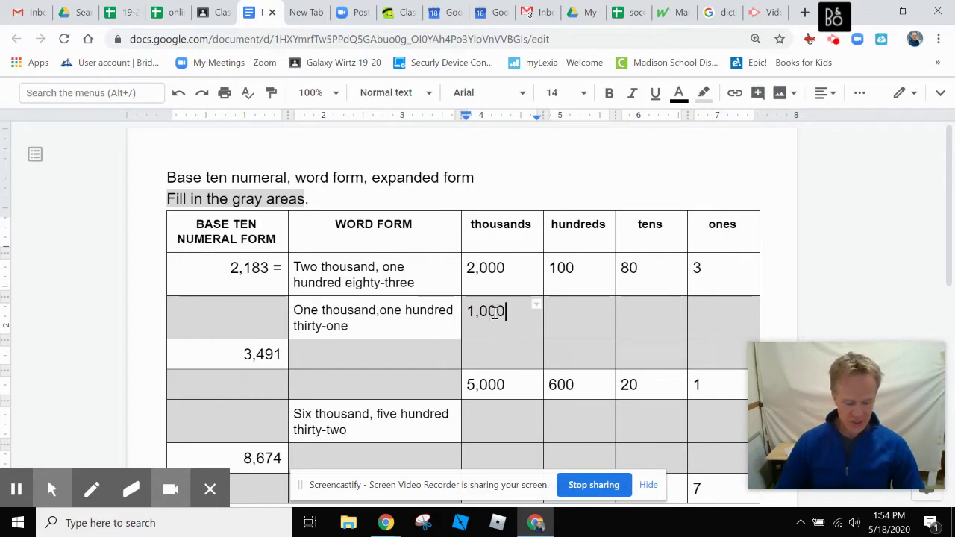
key("Tab")
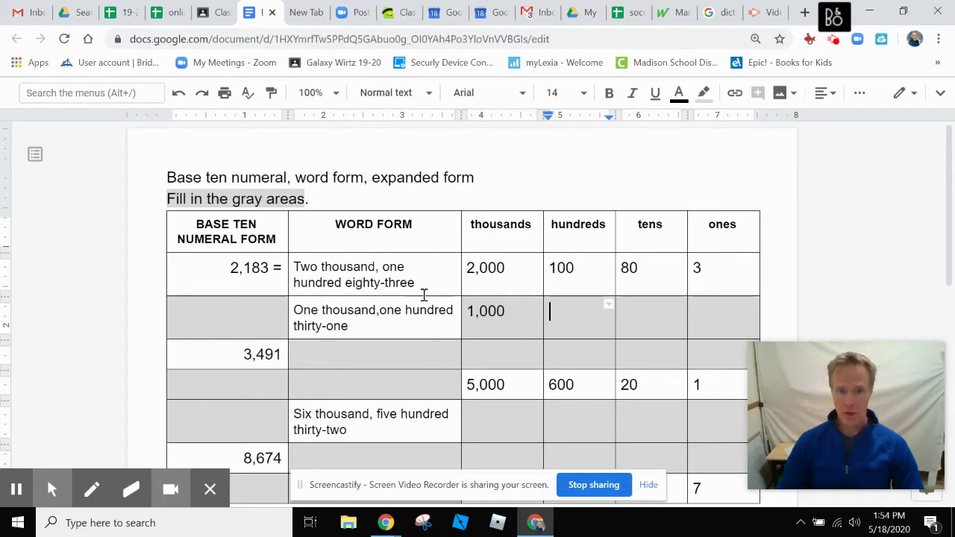
left_click_drag(381, 311, 454, 311)
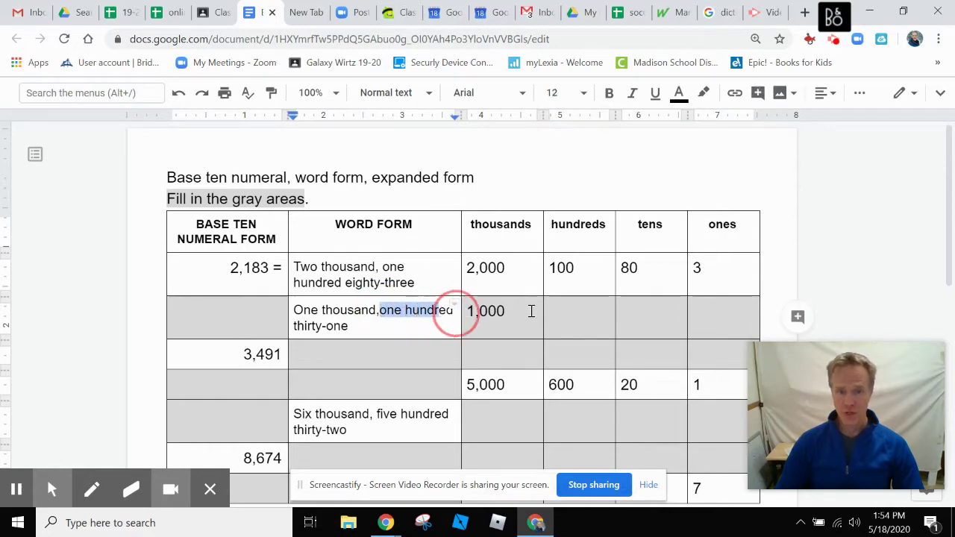
left_click(561, 303)
type("10")
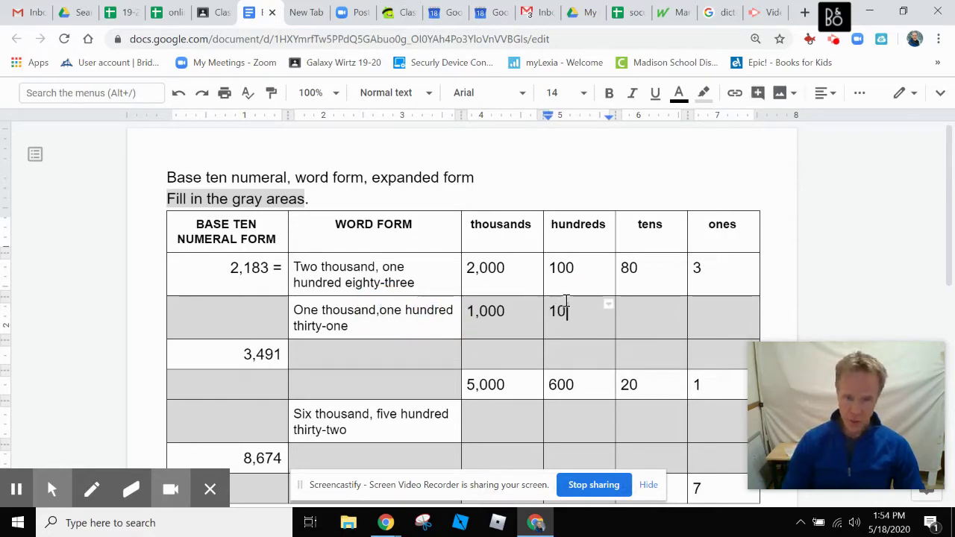
type("0")
left_click_drag(348, 326, 295, 329)
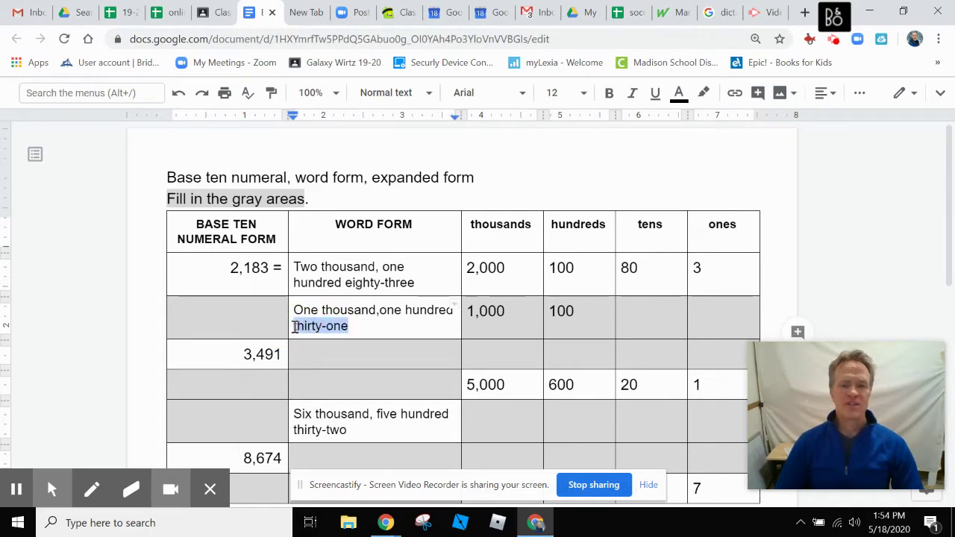
left_click(628, 314)
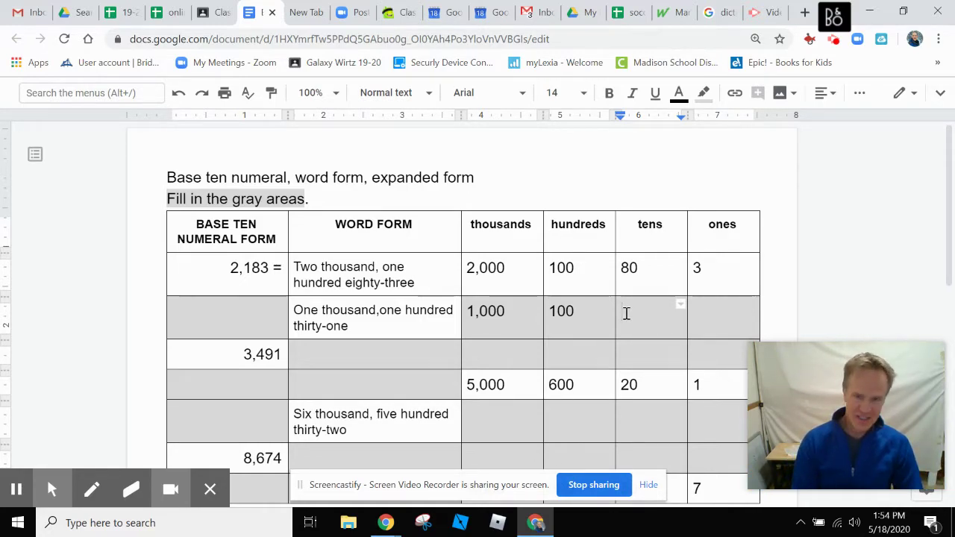
type("3")
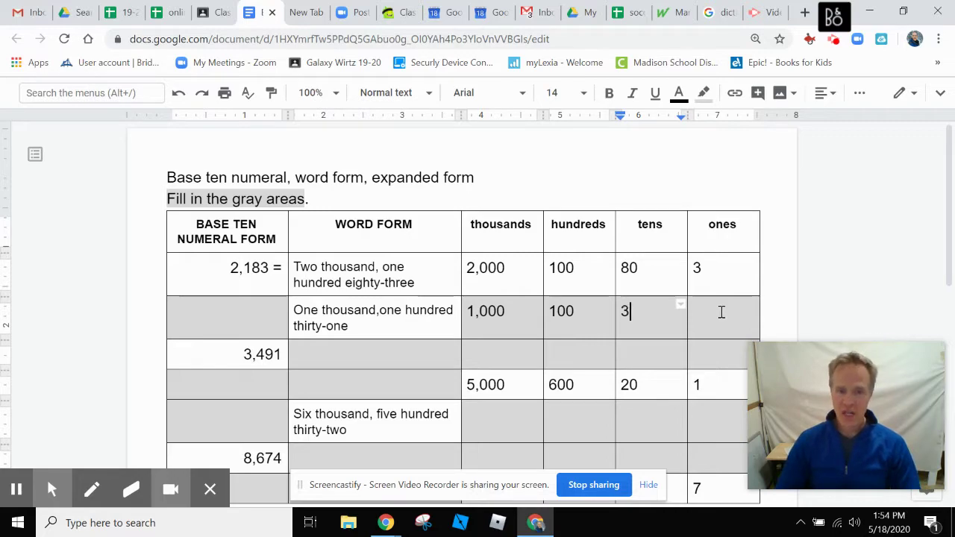
left_click(735, 312)
type("1")
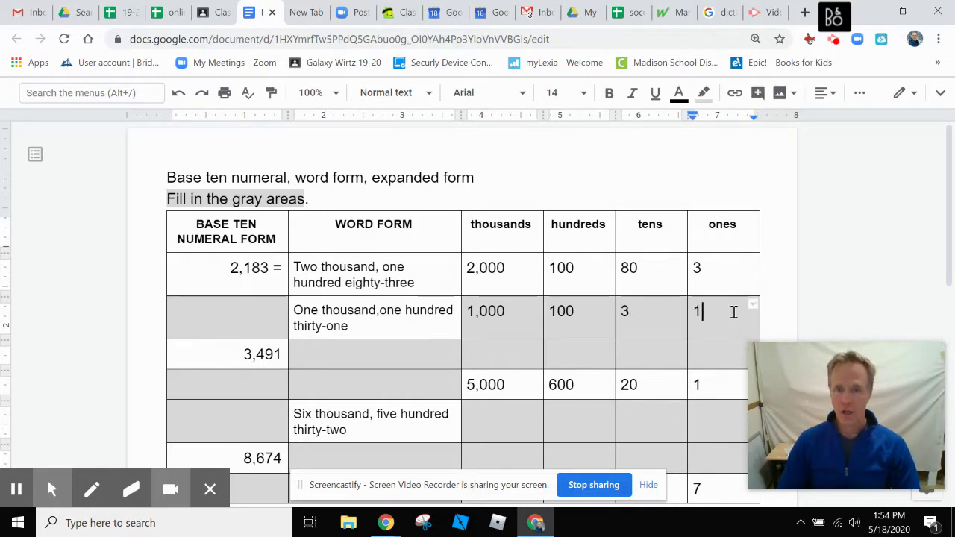
Erase the row's place values, undo the erase, and enter 1,131 in the numeral cell
double_click(696, 312)
left_click(486, 312, "shift")
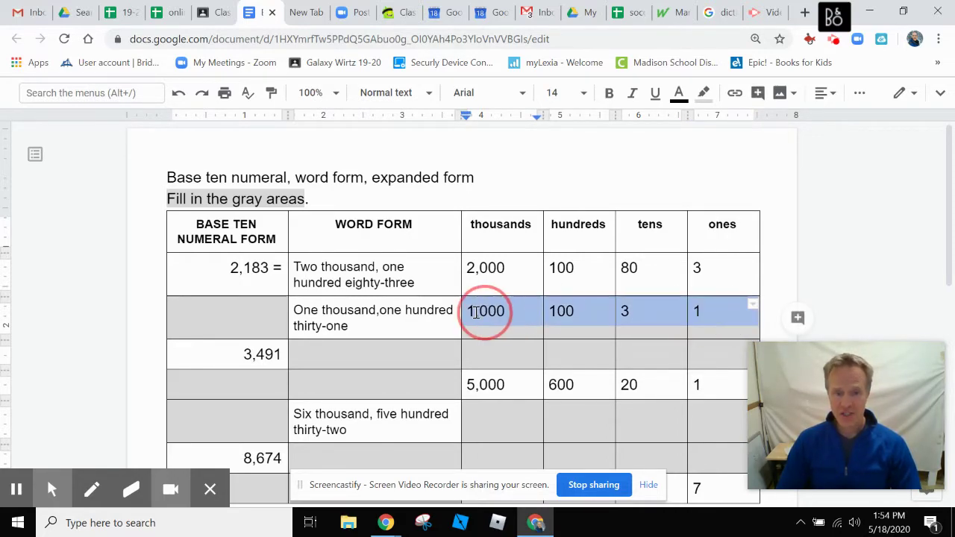
key("Delete")
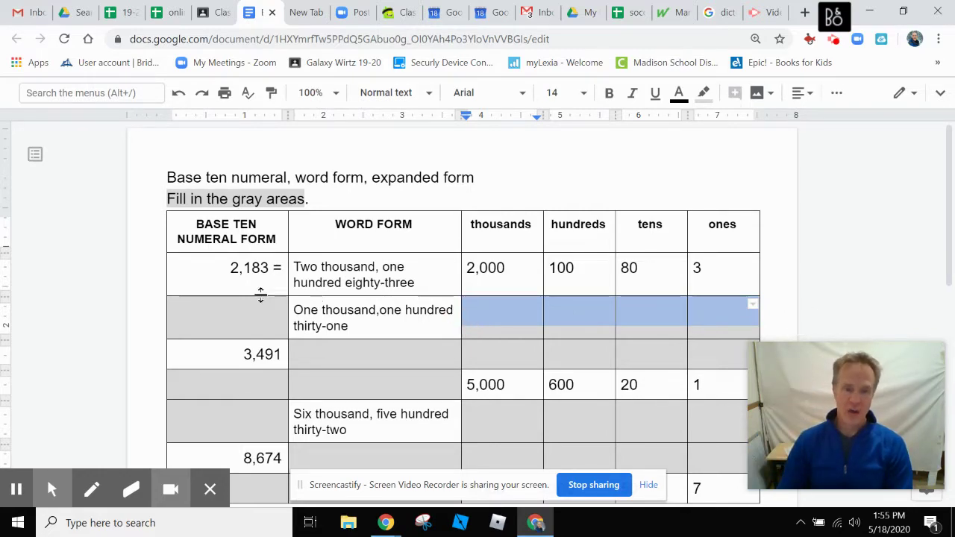
left_click(219, 313)
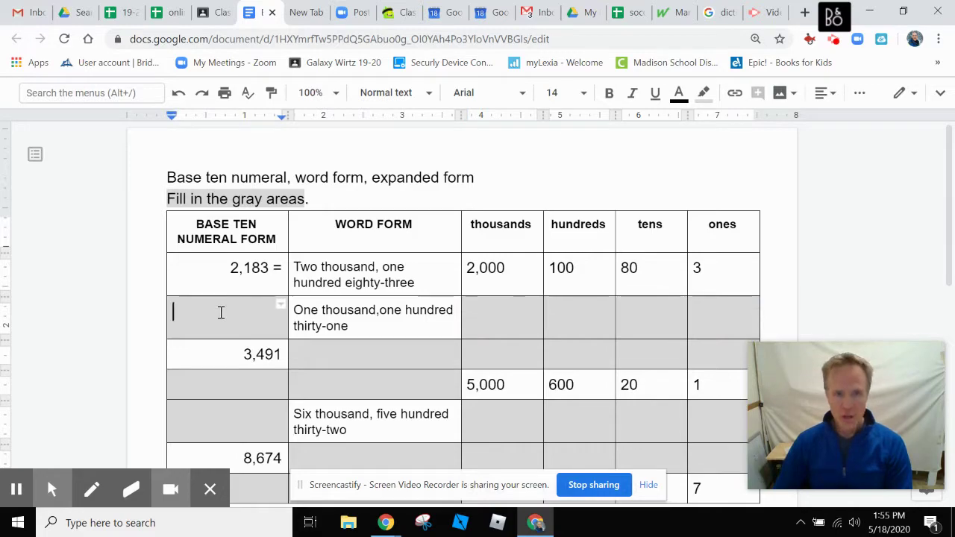
left_click(179, 95)
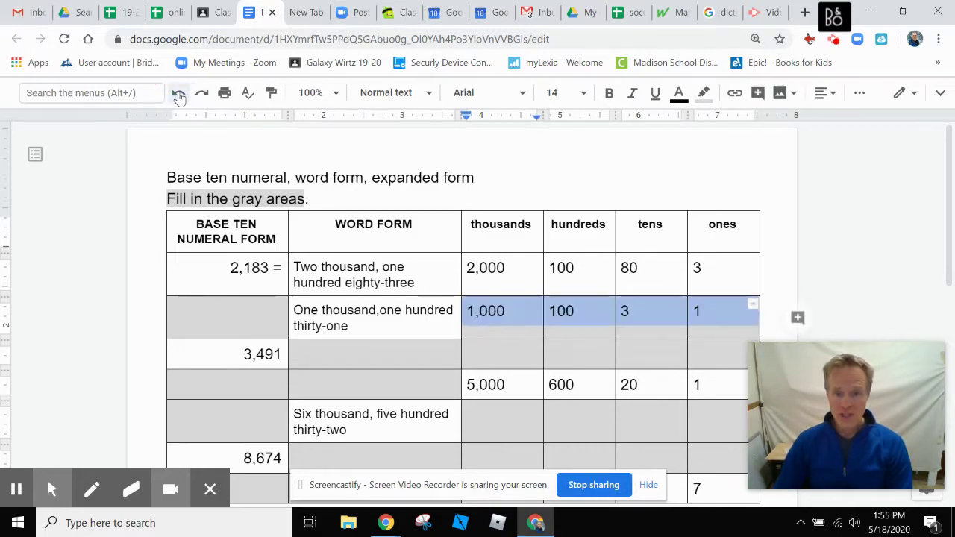
left_click(273, 314)
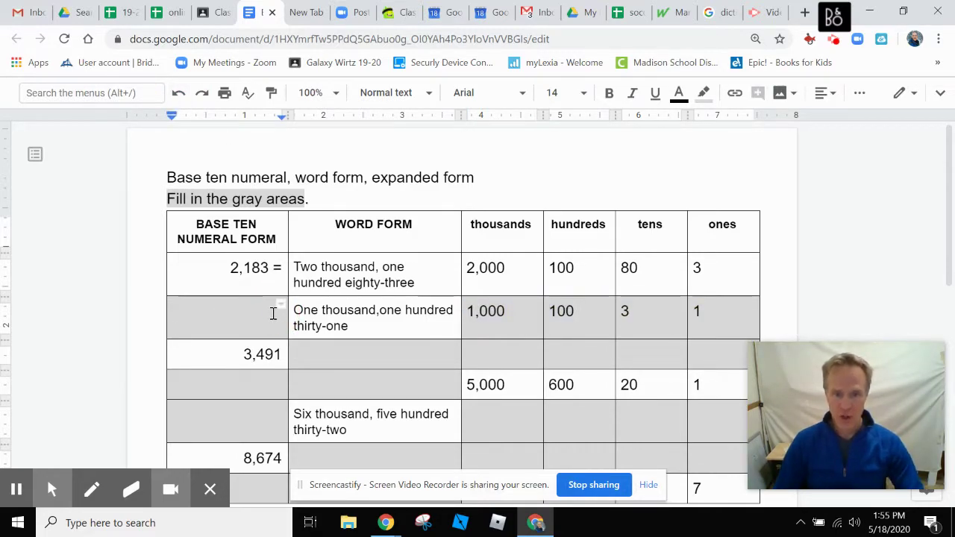
type("1,")
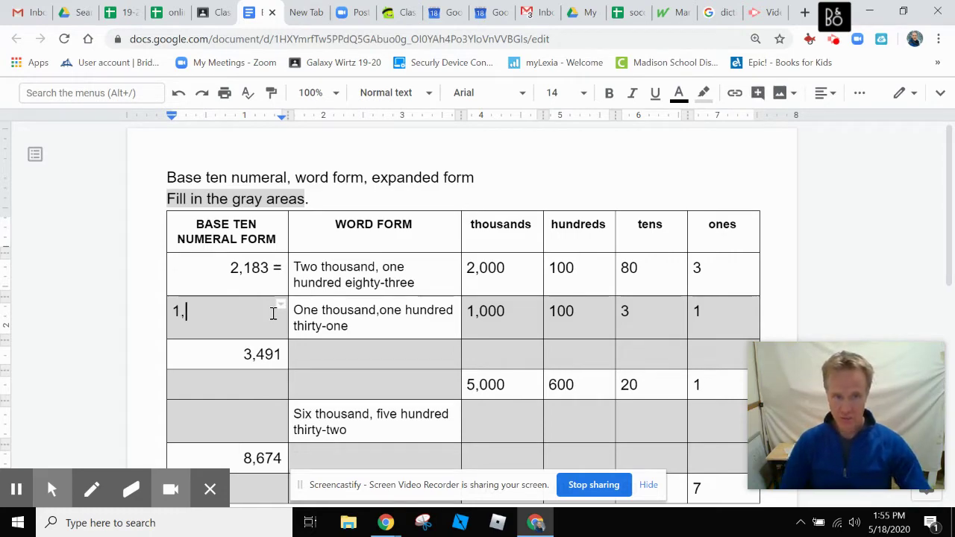
type("1")
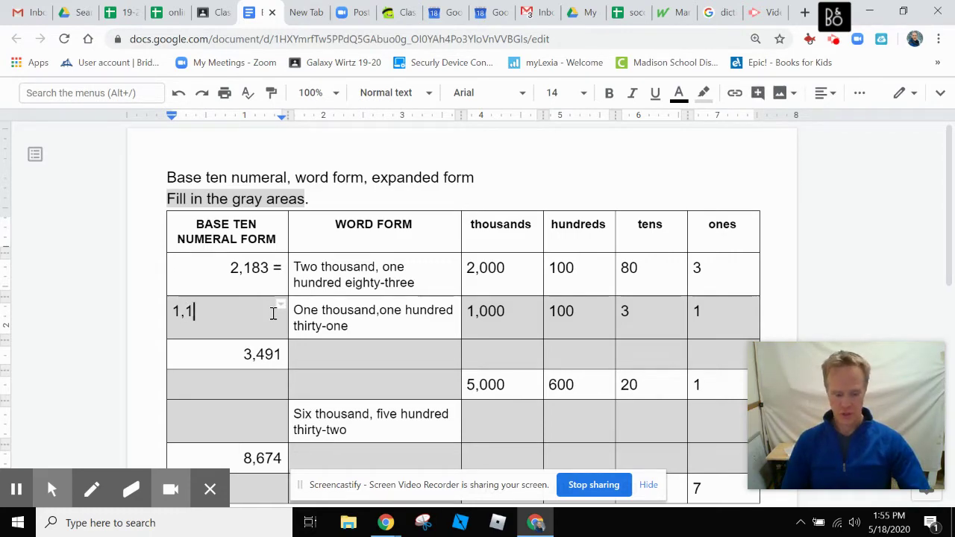
type("31")
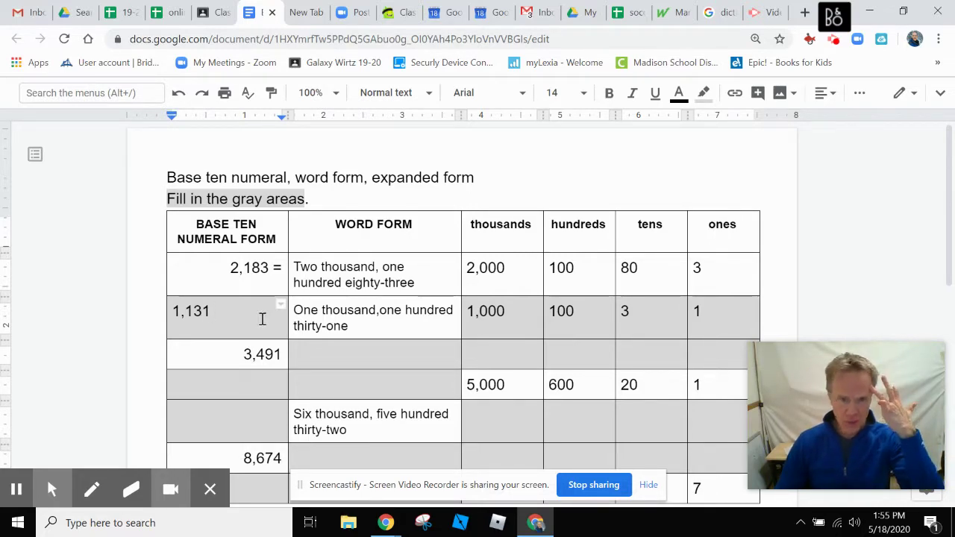
Delete the 1,131 numeral and the 1,000, 100, 3 and 1 values from the row
double_click(187, 309)
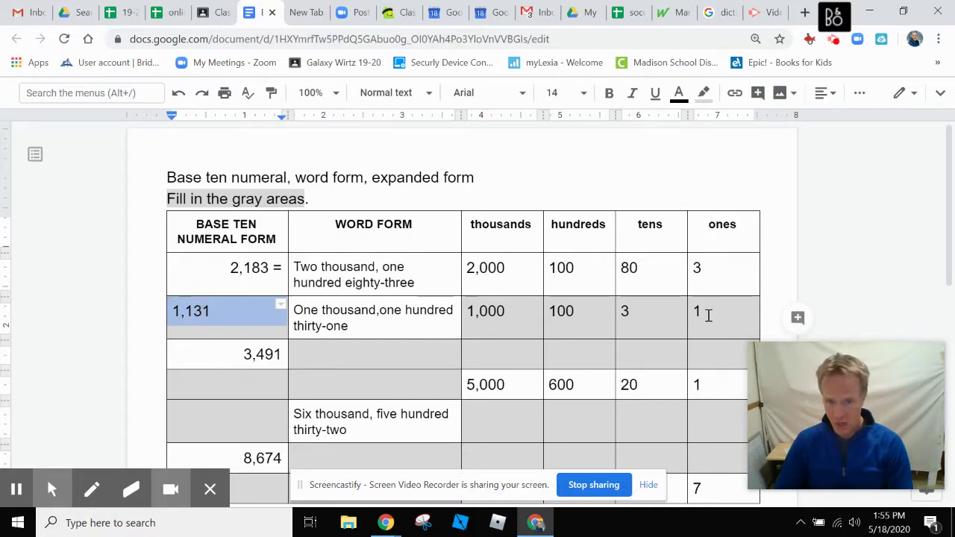
left_click_drag(709, 316, 643, 310)
left_click_drag(500, 312, 486, 310)
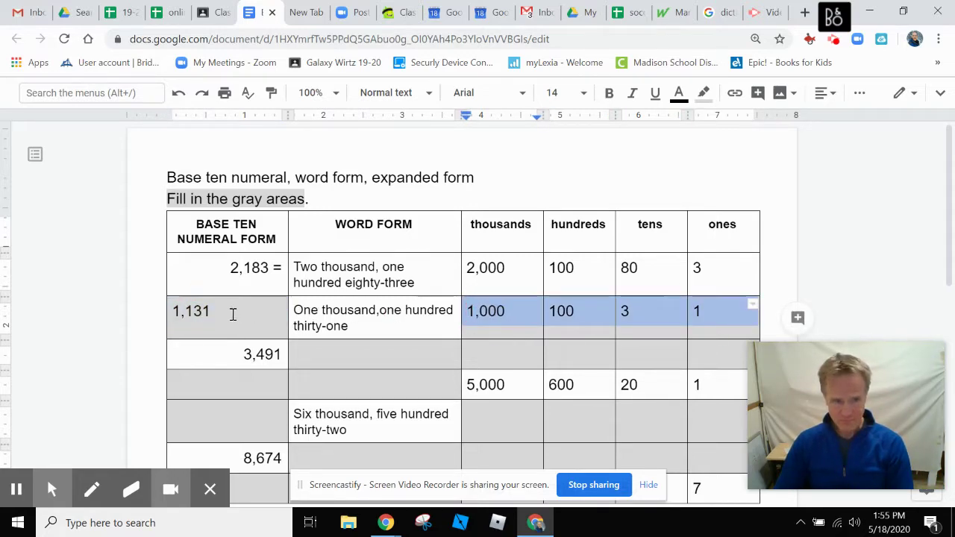
double_click(188, 314)
triple_click(186, 312)
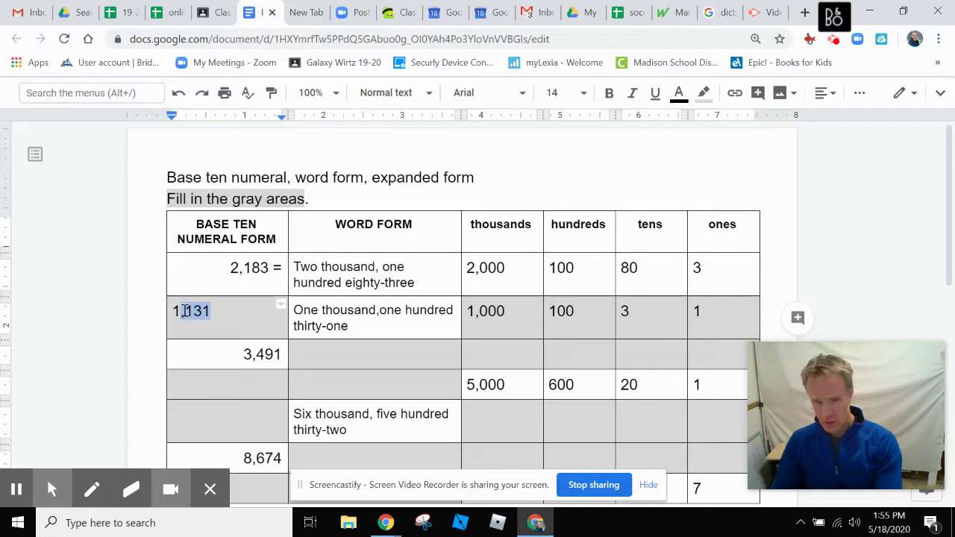
key("BackSpace")
left_click_drag(709, 317, 468, 317)
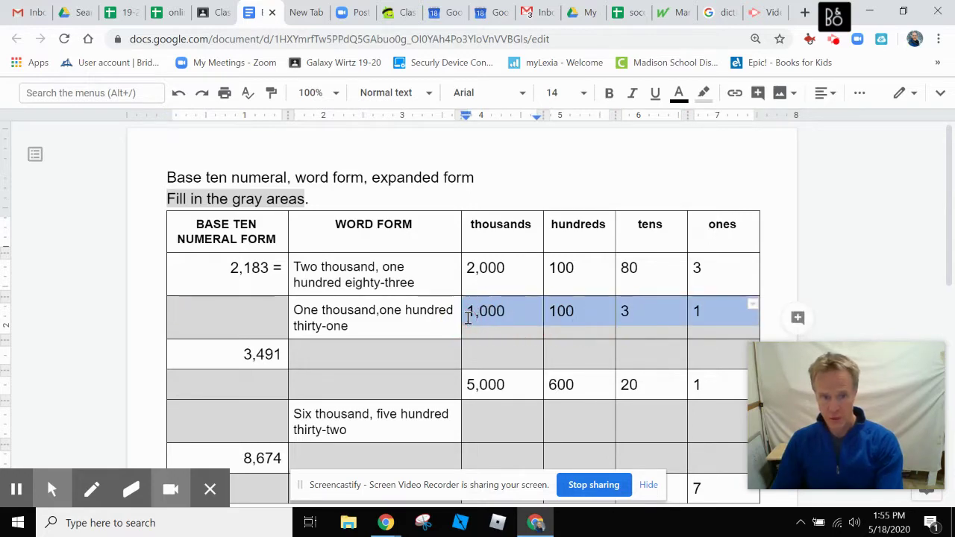
key("BackSpace")
left_click(393, 347)
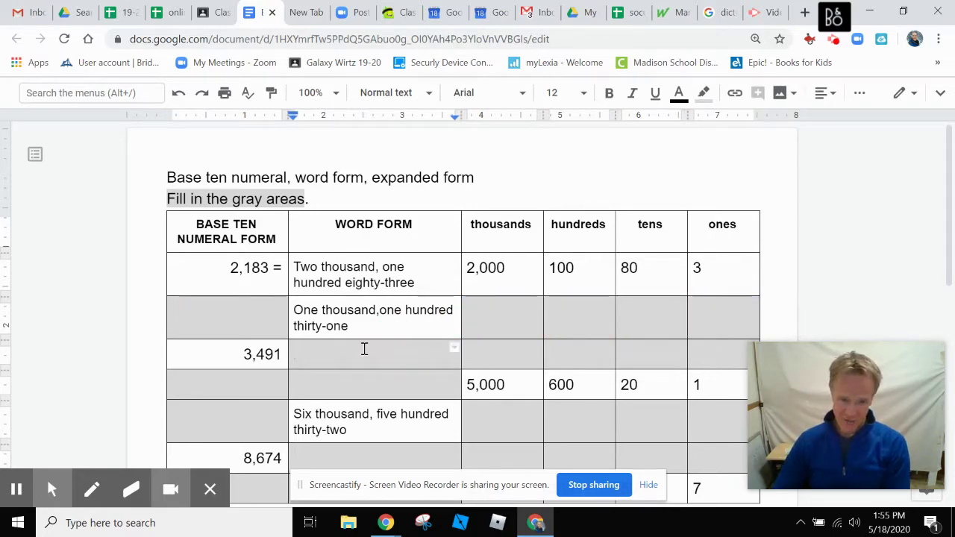
Type 'Three thousand, four hundred ninety-one' for 3,491, accepting the ninety-one spelling fix
left_click_drag(243, 353, 286, 356)
left_click(322, 354)
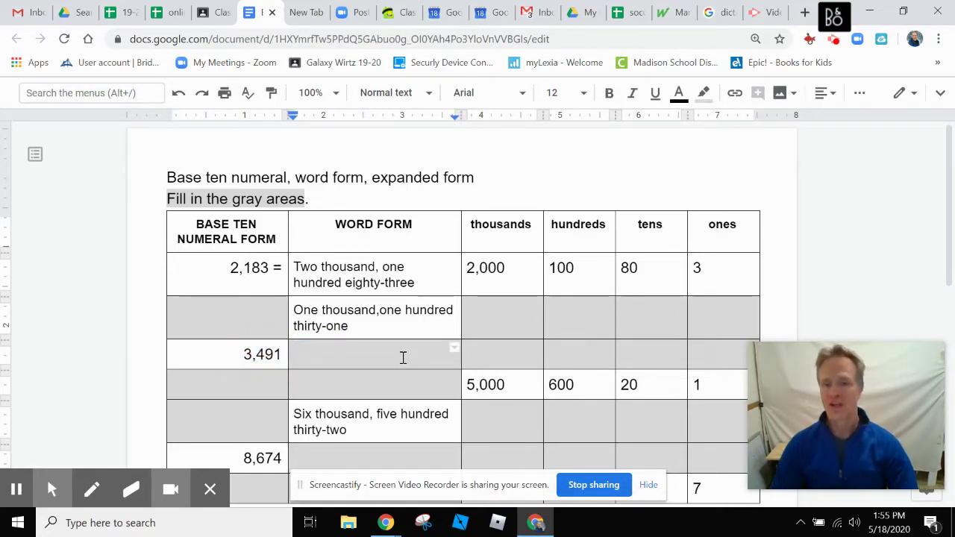
type("Three ")
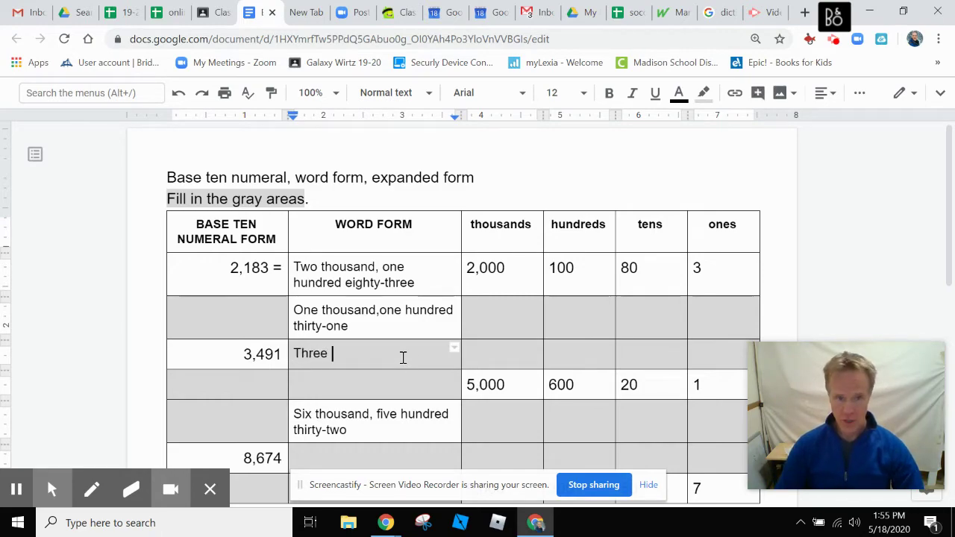
type("thousand")
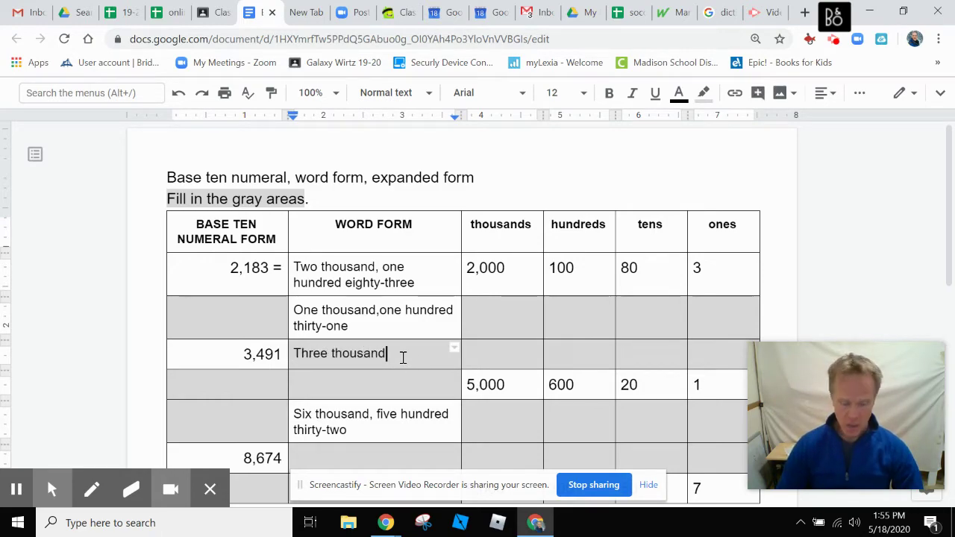
left_click_drag(247, 354, 256, 356)
left_click(408, 352)
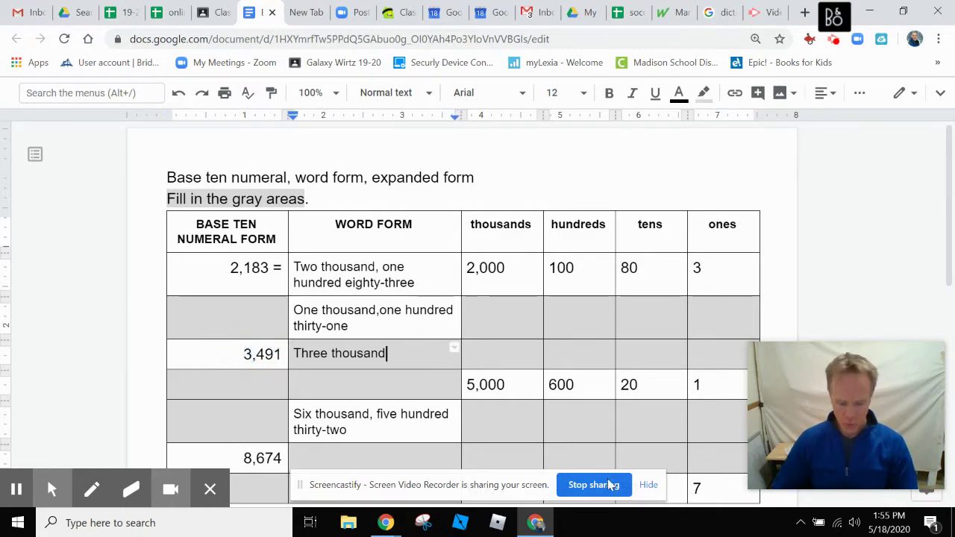
type(", ")
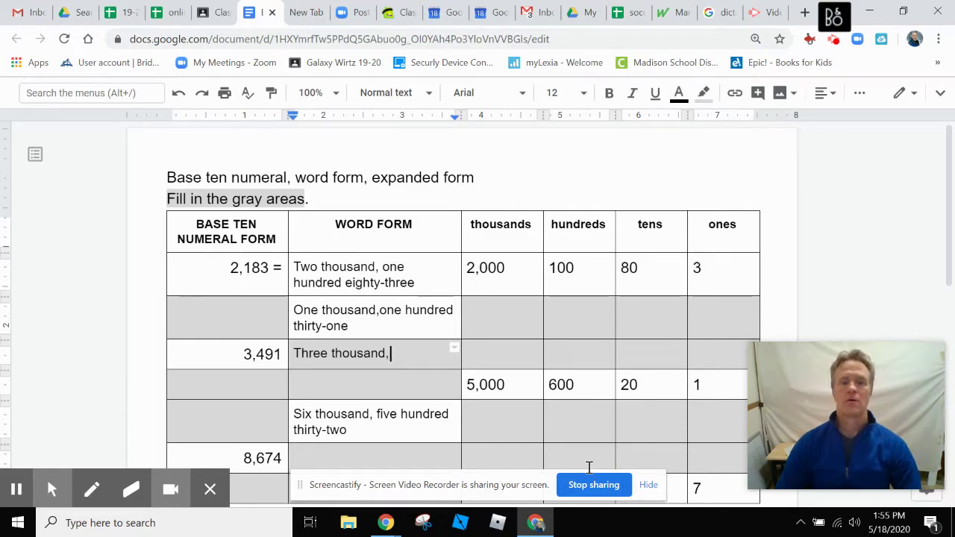
type("four")
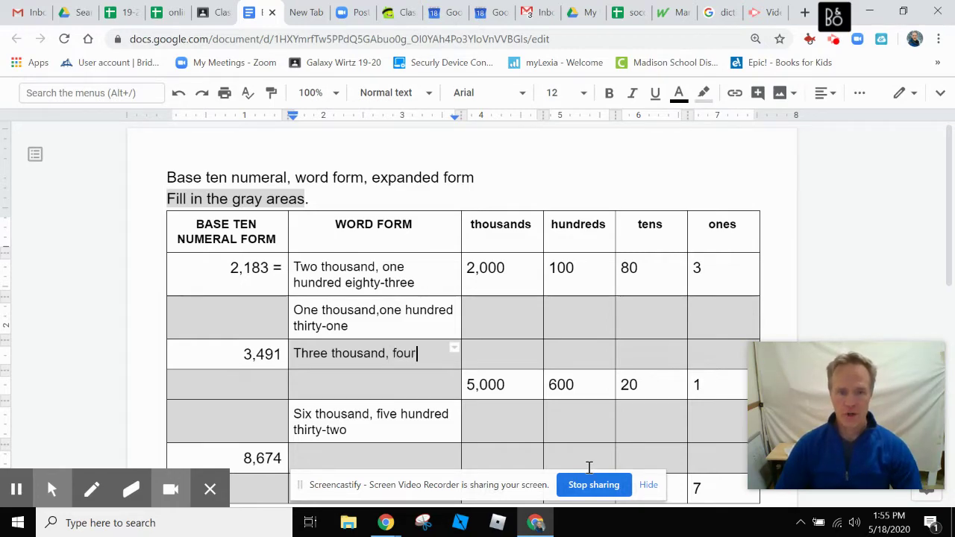
type(" hundred")
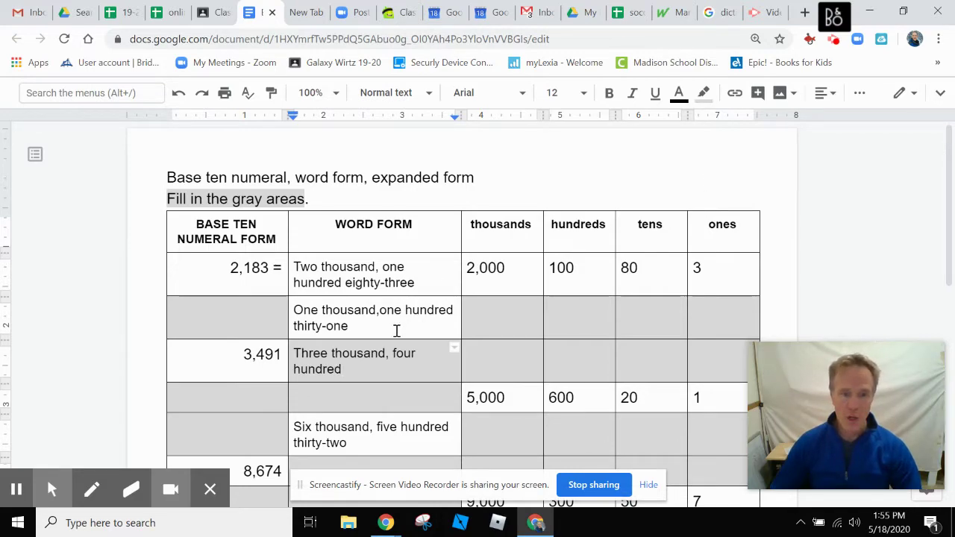
type(" nine")
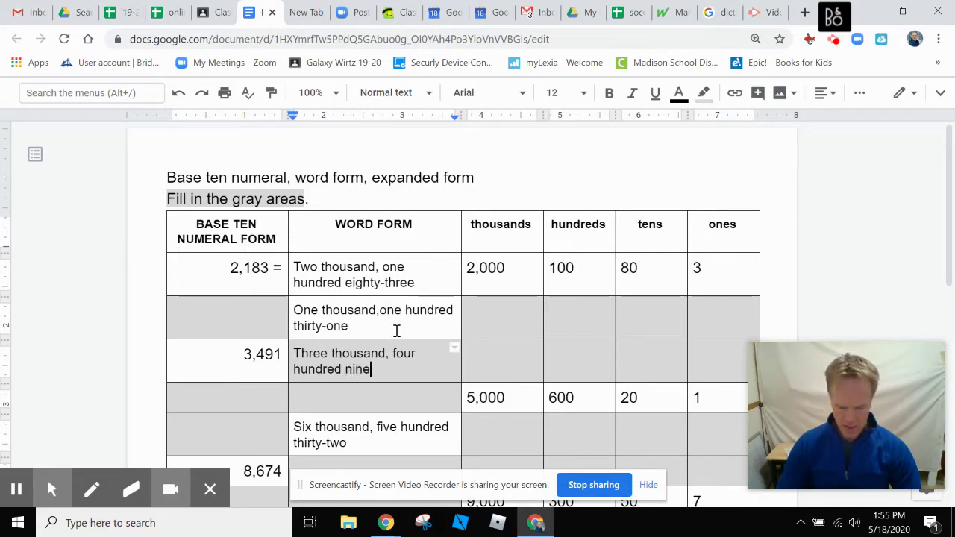
type("tyone")
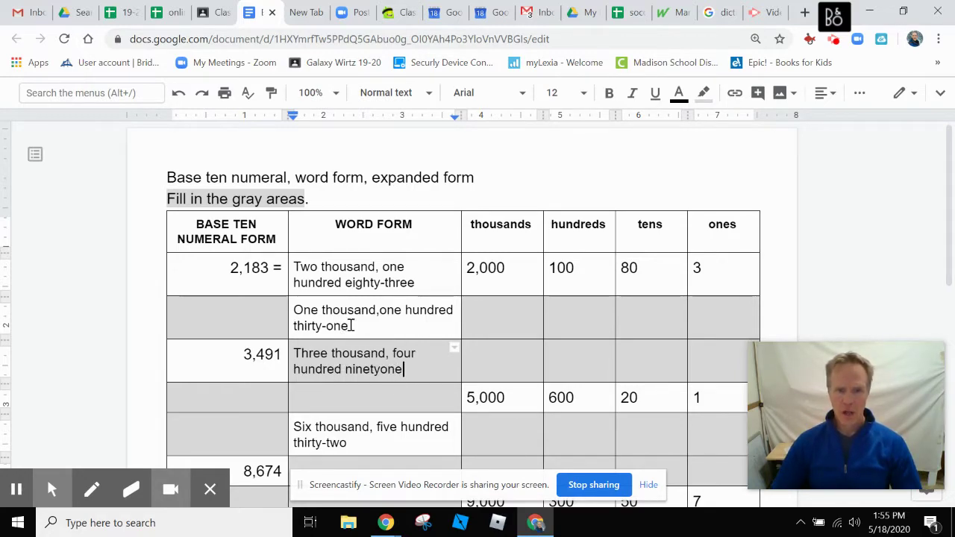
left_click_drag(352, 326, 295, 322)
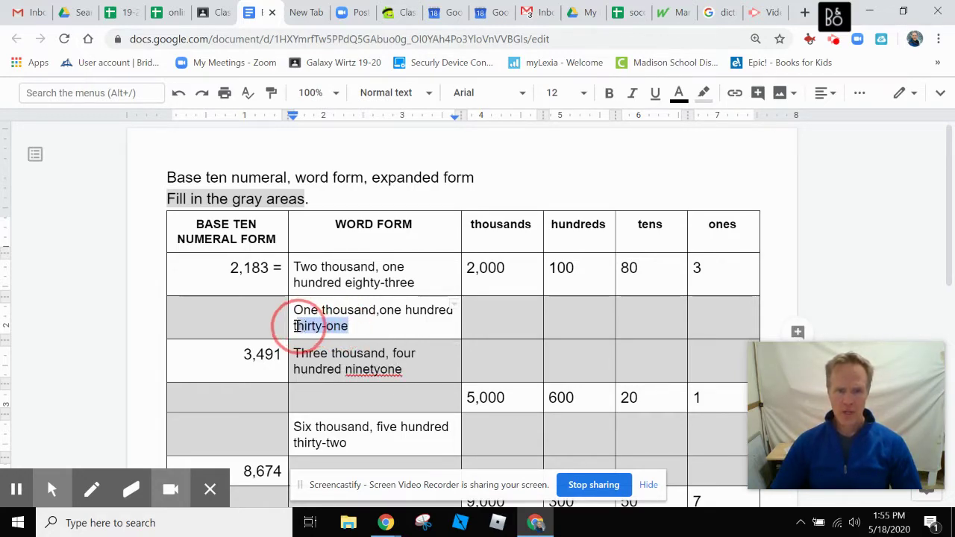
left_click(380, 370)
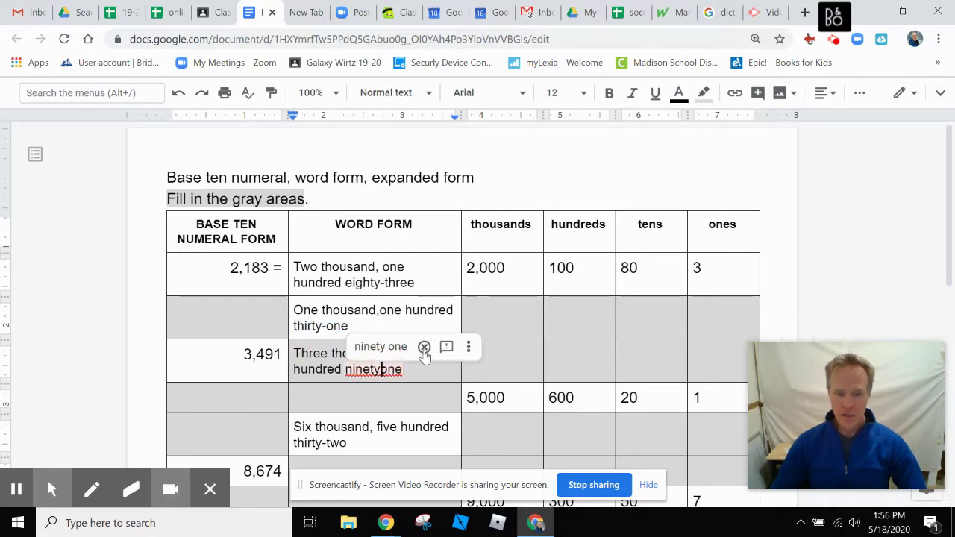
left_click(423, 348)
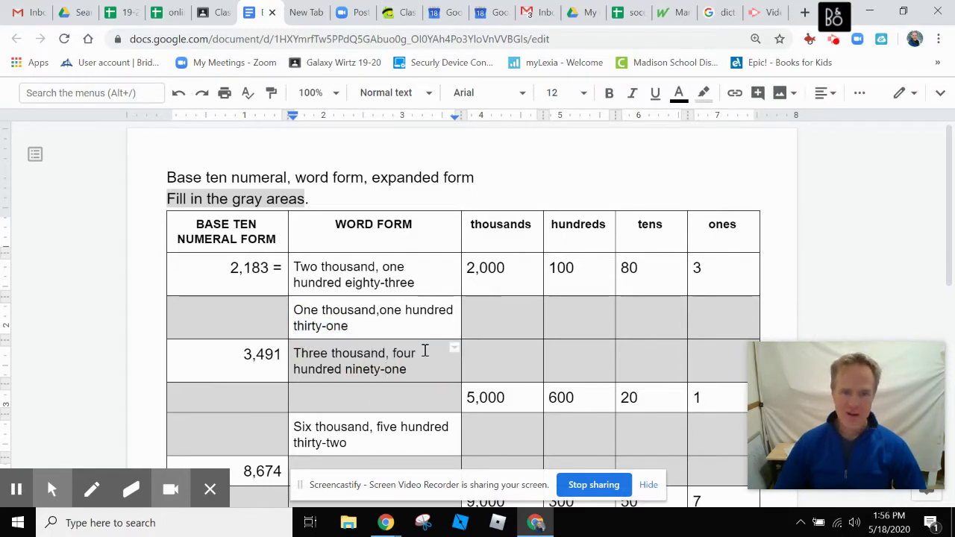
Check the row's empty thousands-to-ones cells, then delete the 3,491 word form
left_click(648, 361)
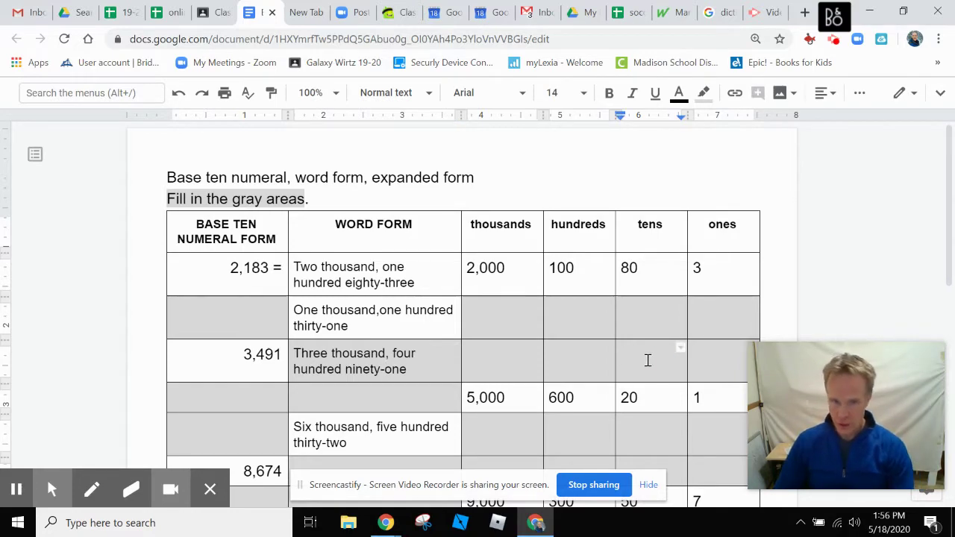
left_click(654, 361)
double_click(653, 360)
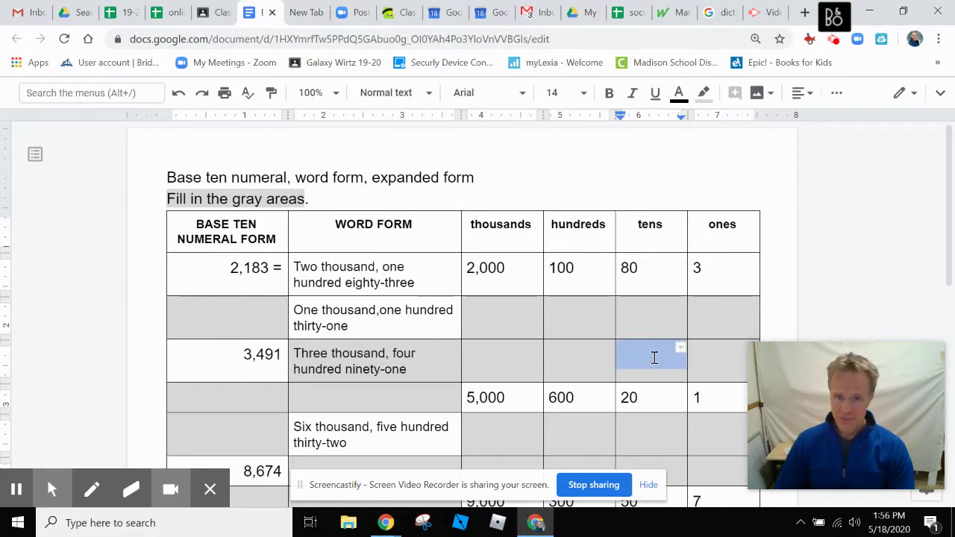
double_click(704, 356)
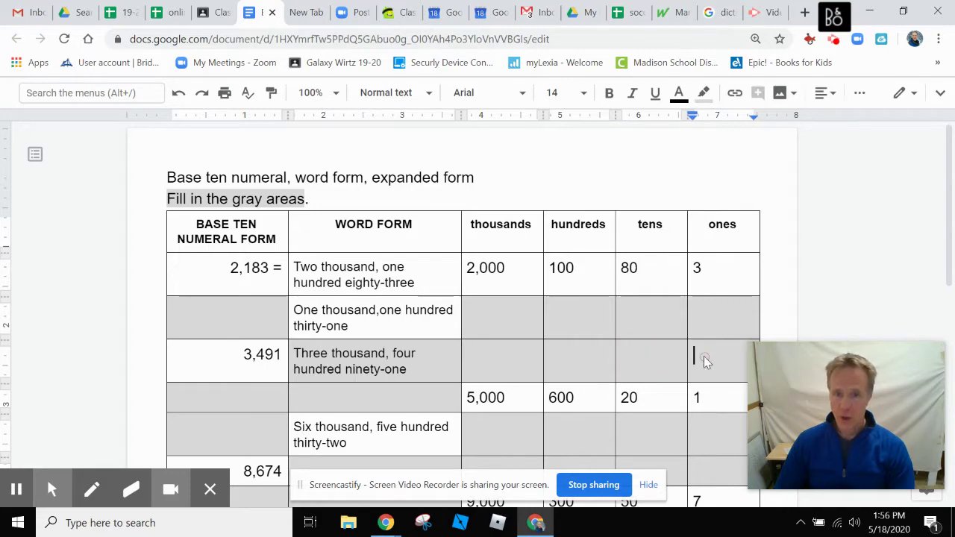
double_click(504, 357)
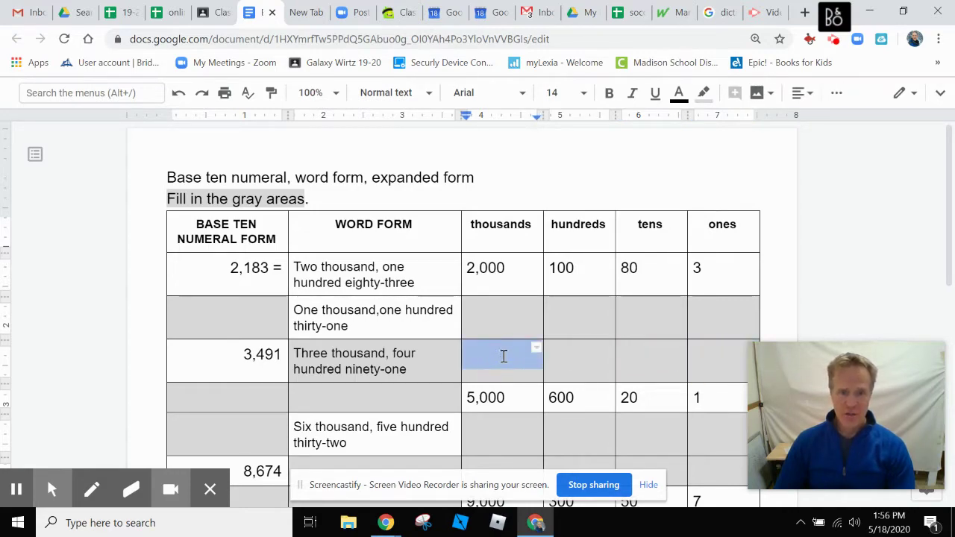
double_click(576, 356)
double_click(653, 356)
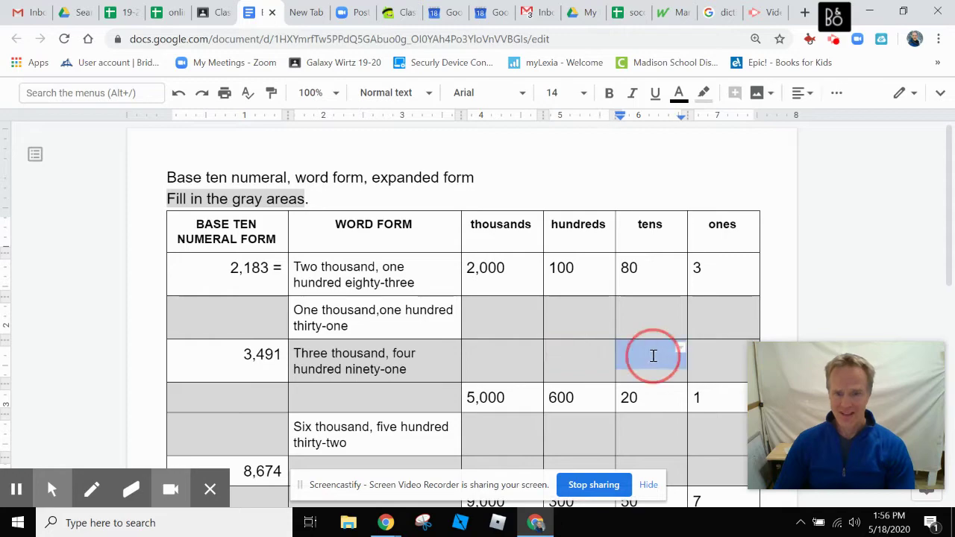
double_click(722, 358)
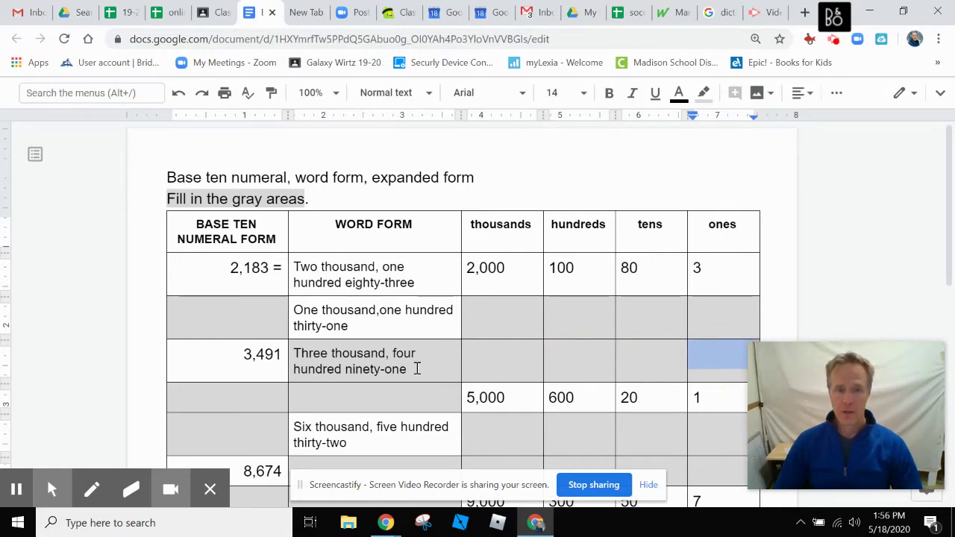
mouse_move(417, 369)
left_mouse_down()
mouse_move(274, 354)
mouse_move(309, 358)
left_mouse_up()
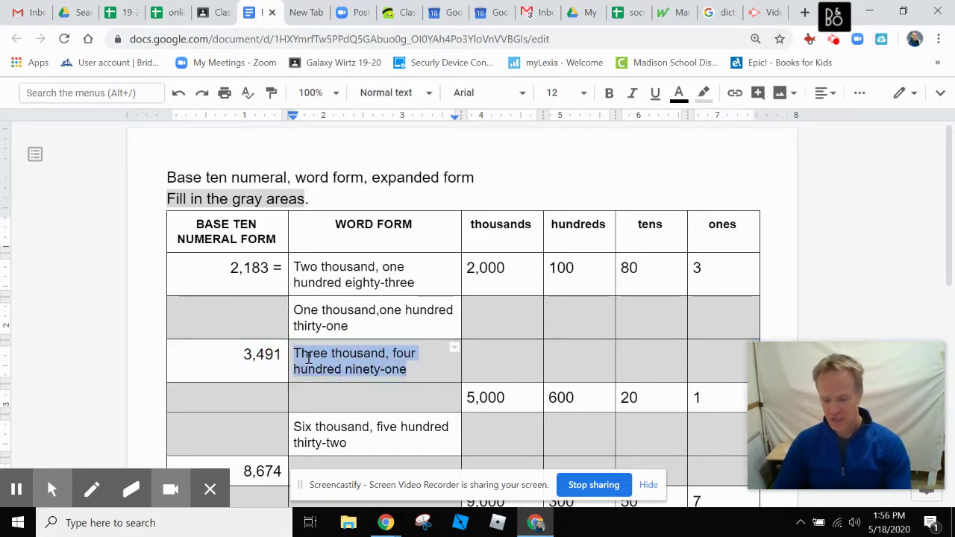
key("BackSpace")
Change the 2,183 example to 2,083 and remove 'one hundred' from its word form
scroll(440, 441, "down", 3)
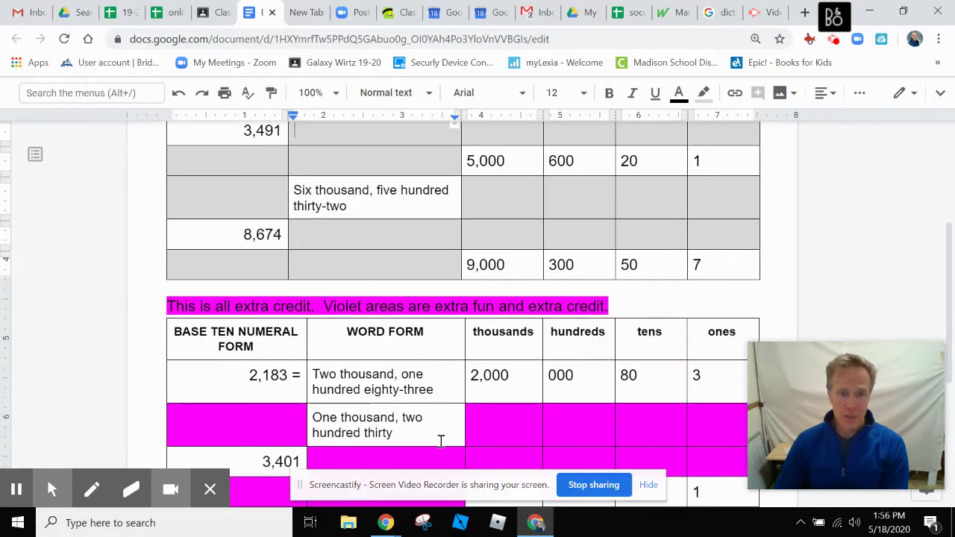
scroll(441, 441, "down", 2)
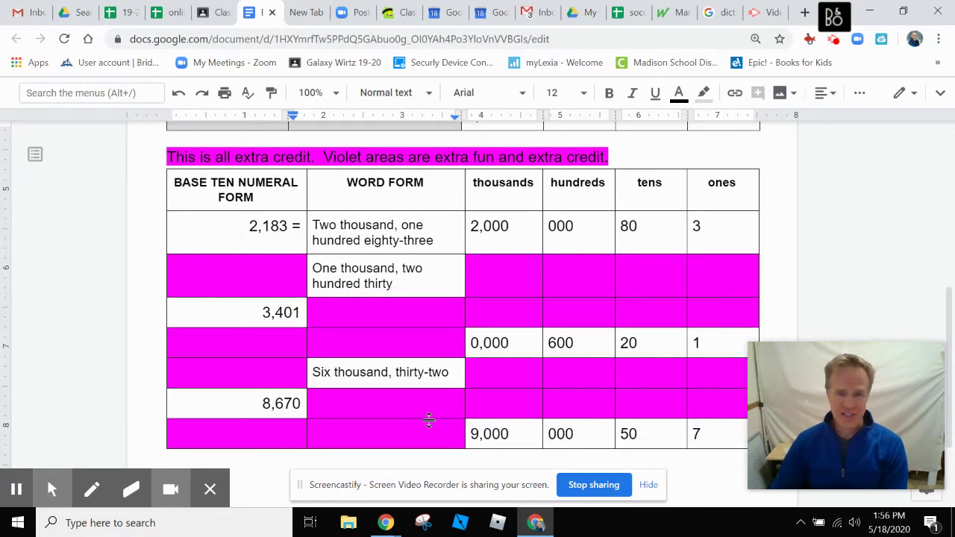
triple_click(555, 233)
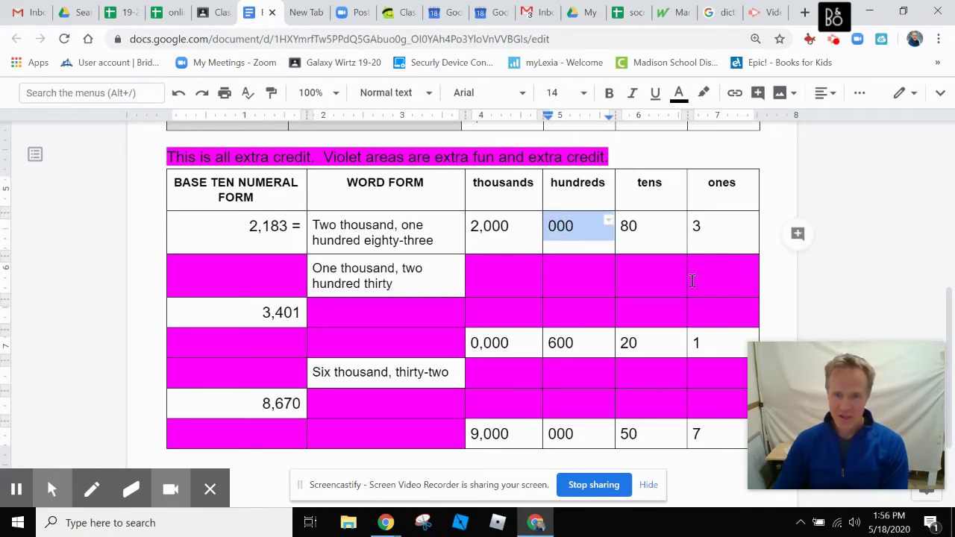
left_click_drag(541, 281, 716, 281)
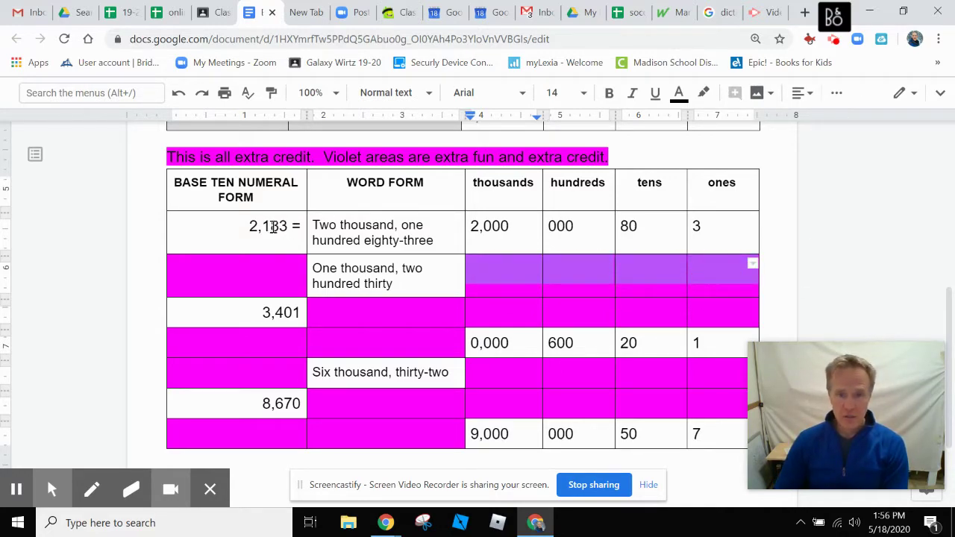
left_click(274, 227)
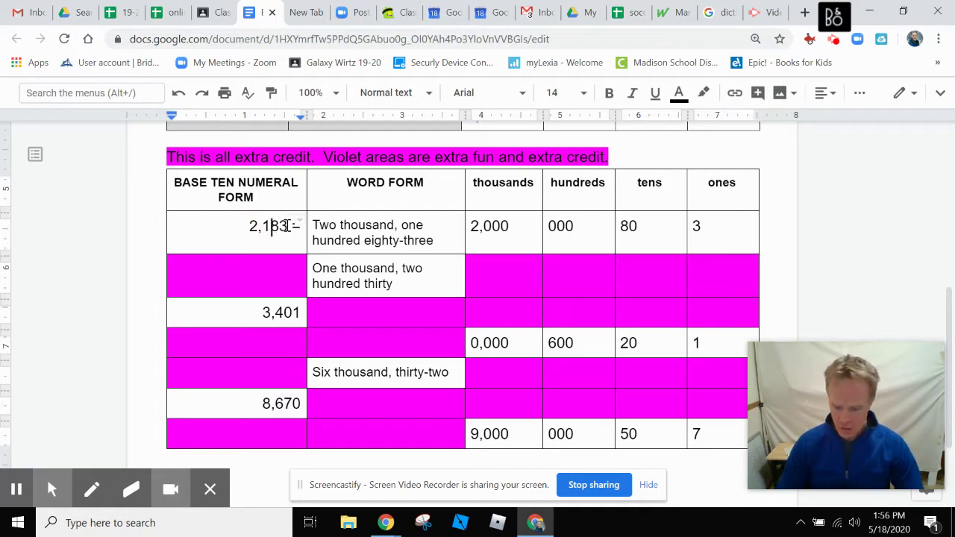
key("BackSpace")
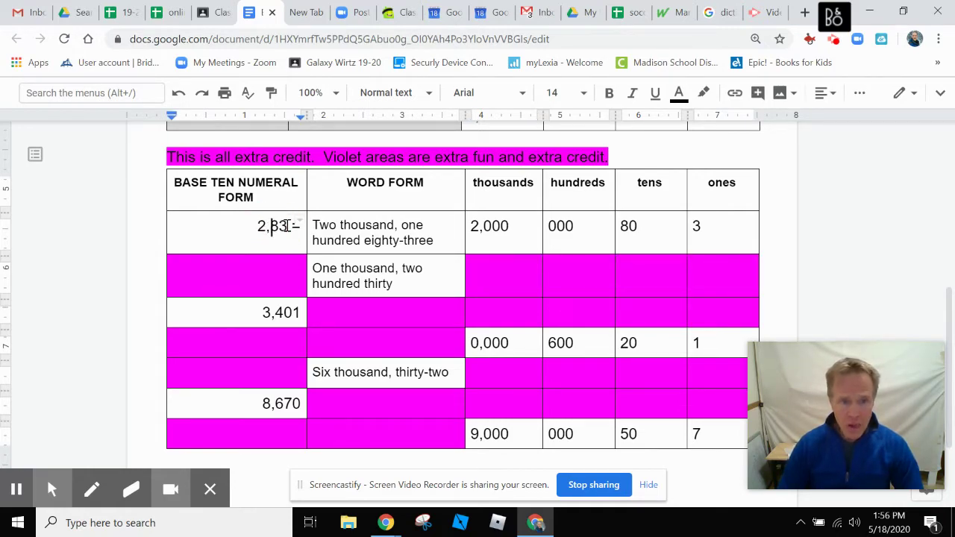
type("0")
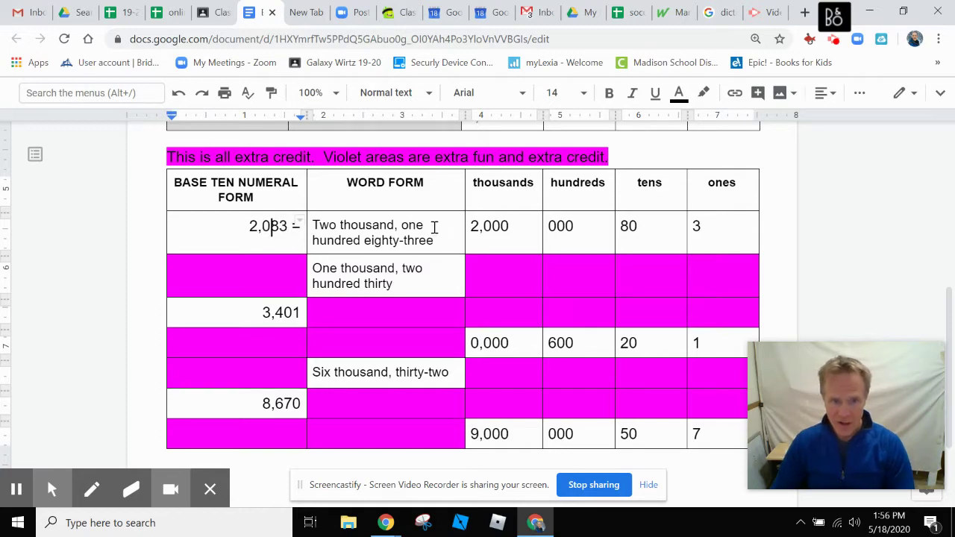
double_click(415, 226)
key("Delete")
key("Delete")
key("Delete")
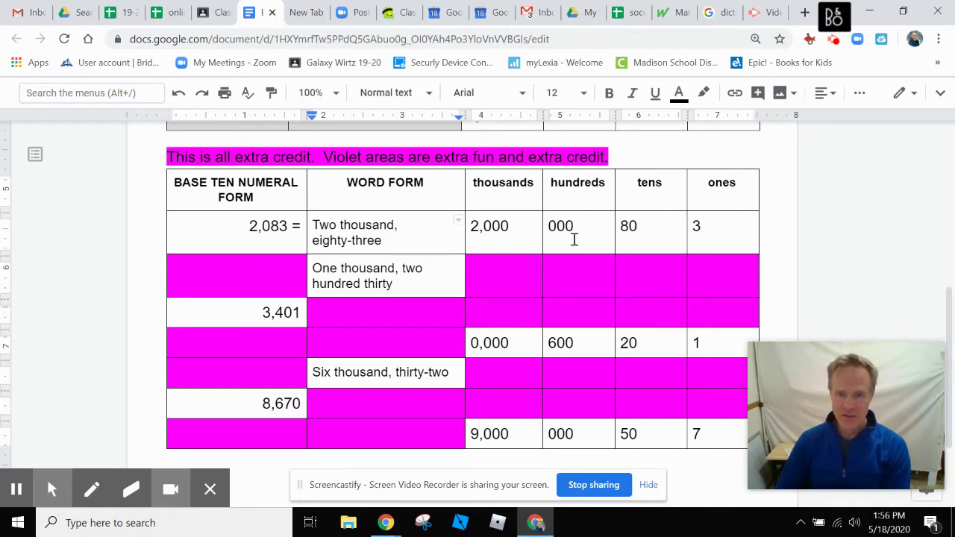
left_click_drag(702, 228, 625, 232)
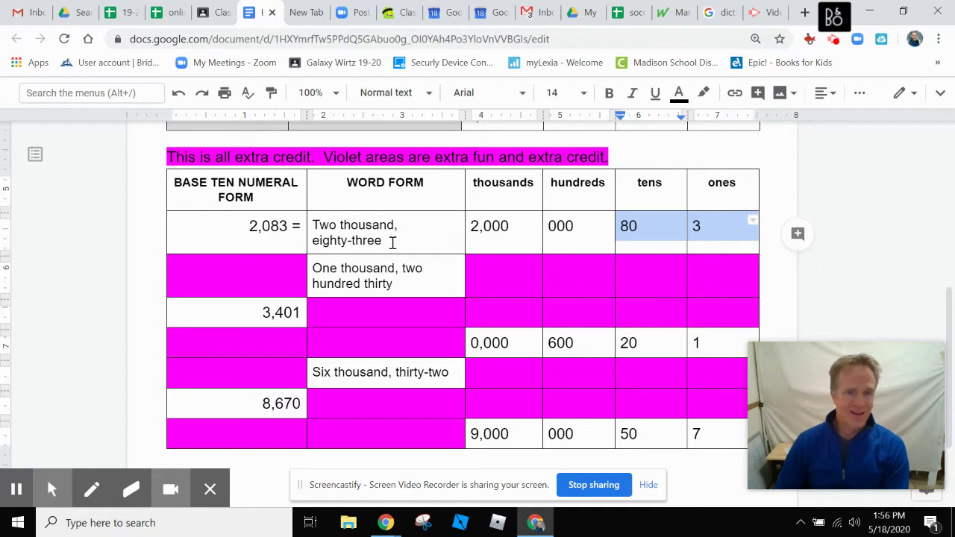
left_click(269, 225)
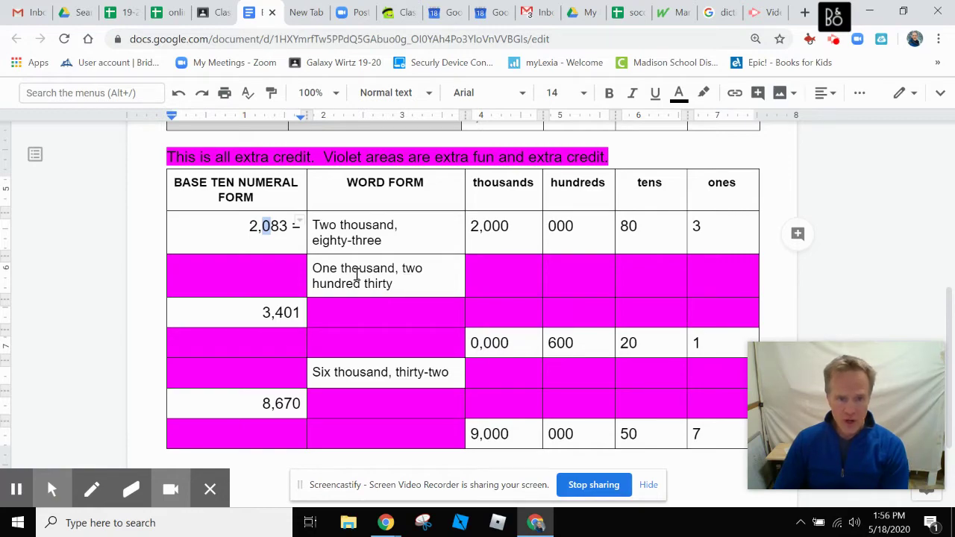
Enter 30 in tens, 1,000 in thousands, 200 in hundreds and 0 in ones
left_click_drag(400, 268, 436, 269)
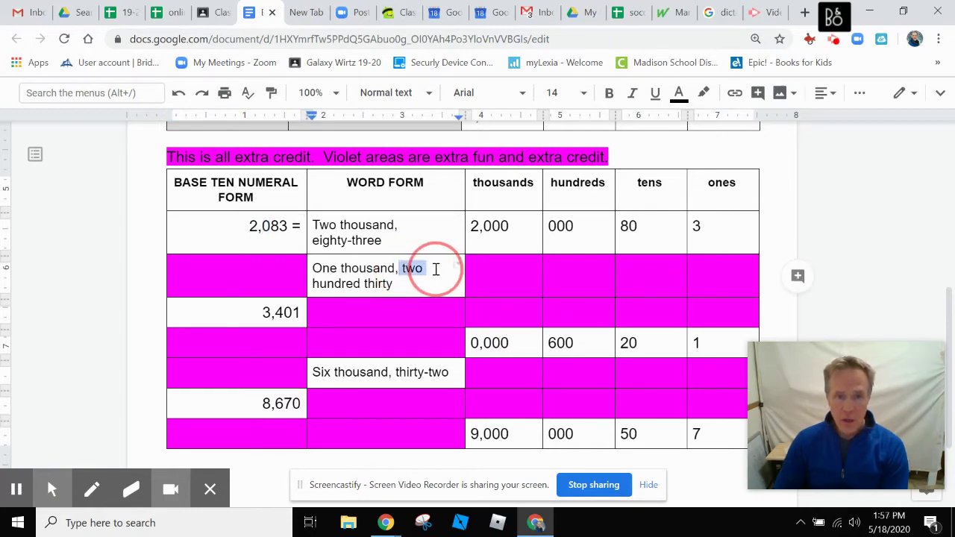
left_click(431, 281)
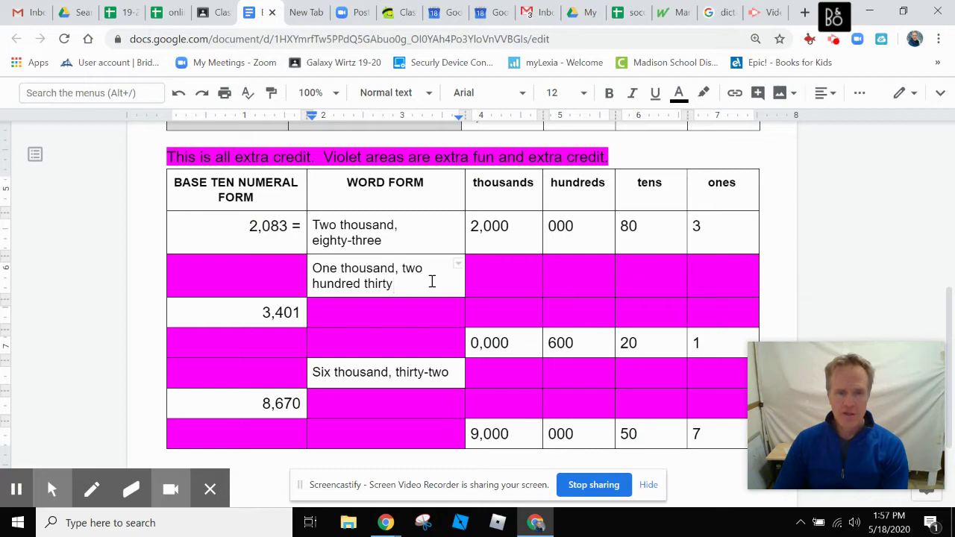
left_click(634, 273)
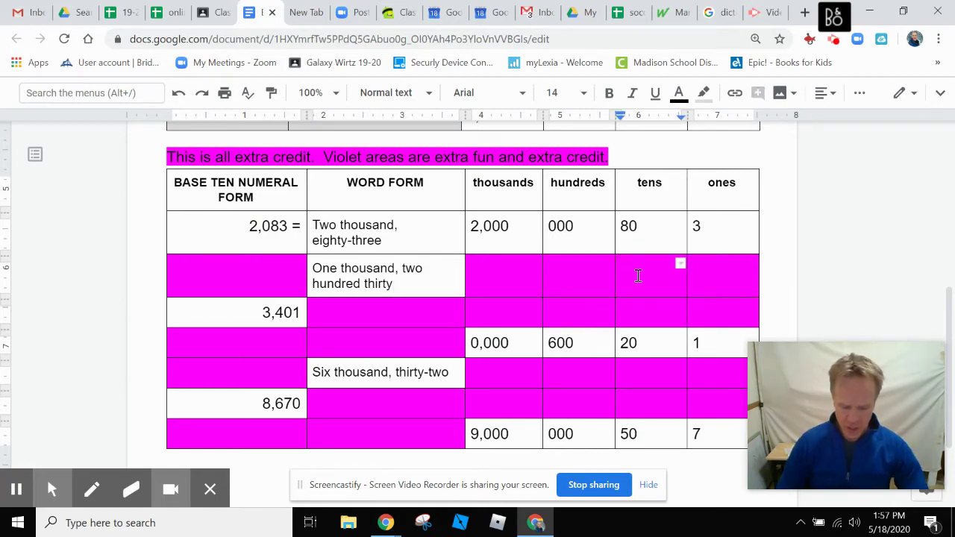
type("30")
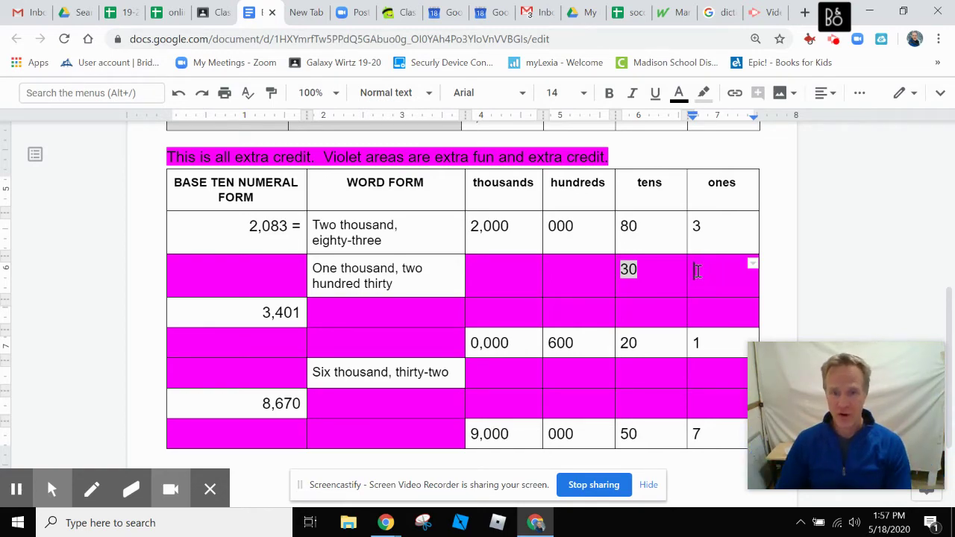
left_click(699, 272)
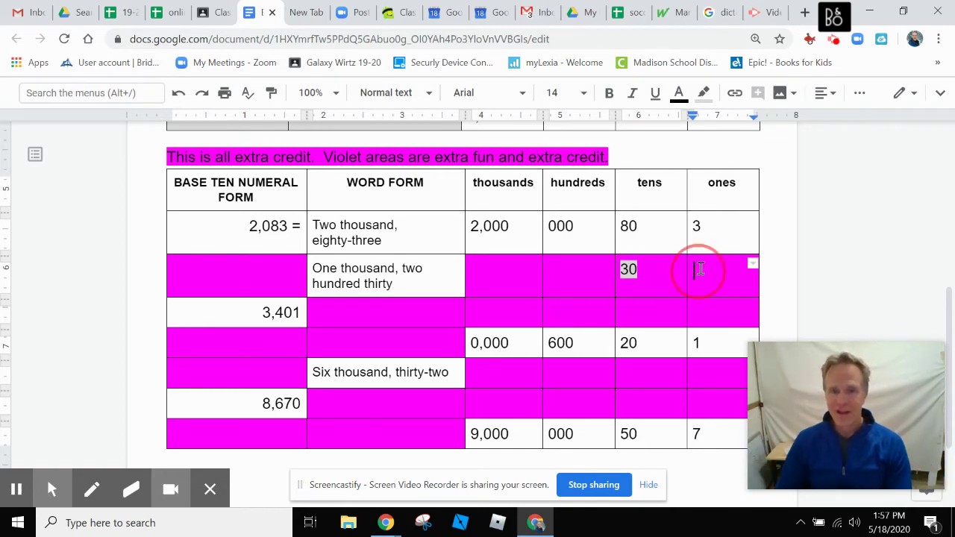
left_click(506, 275)
type("1,000")
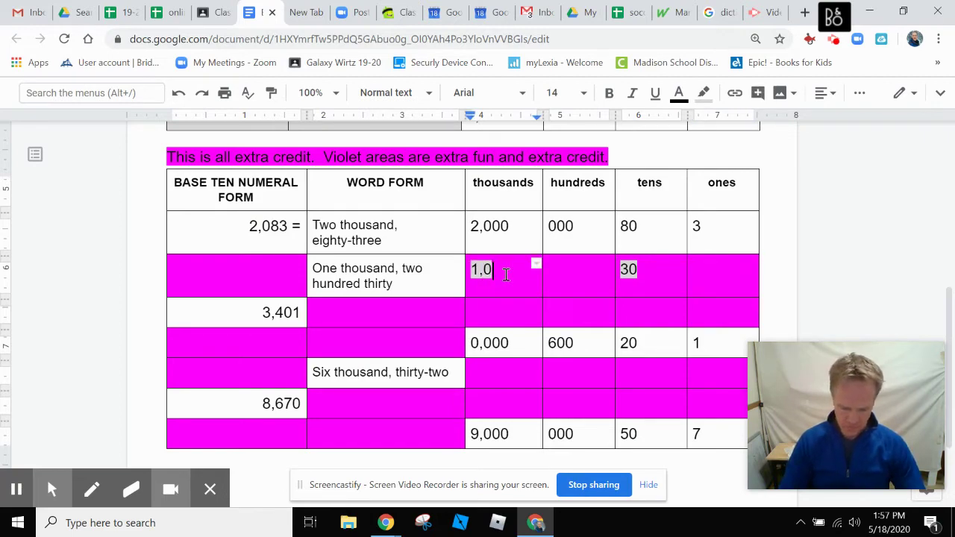
key("Tab")
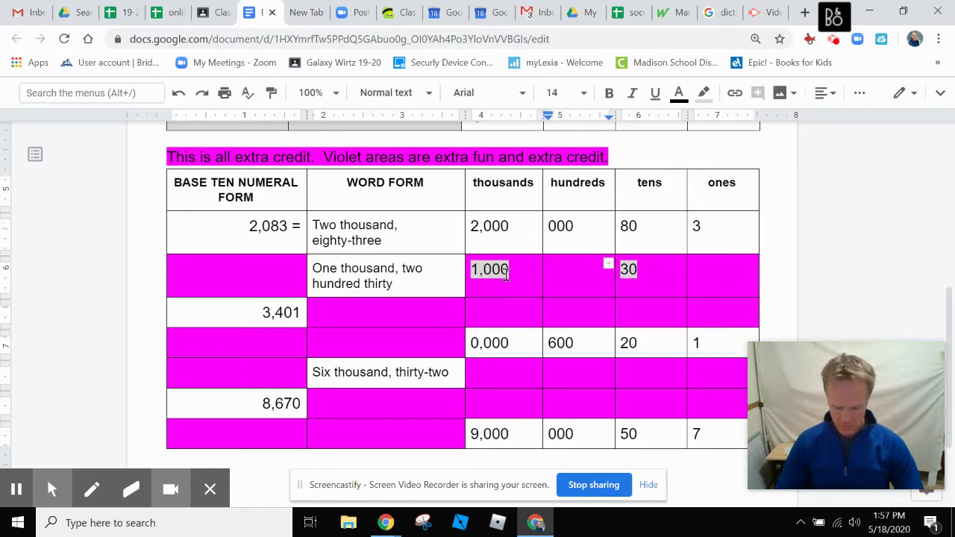
type("200")
left_click(733, 267)
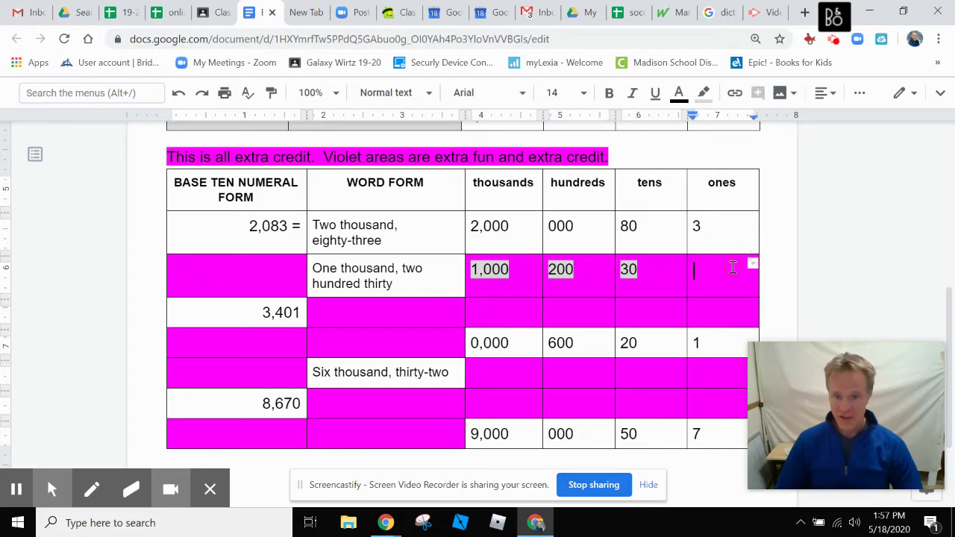
type("0")
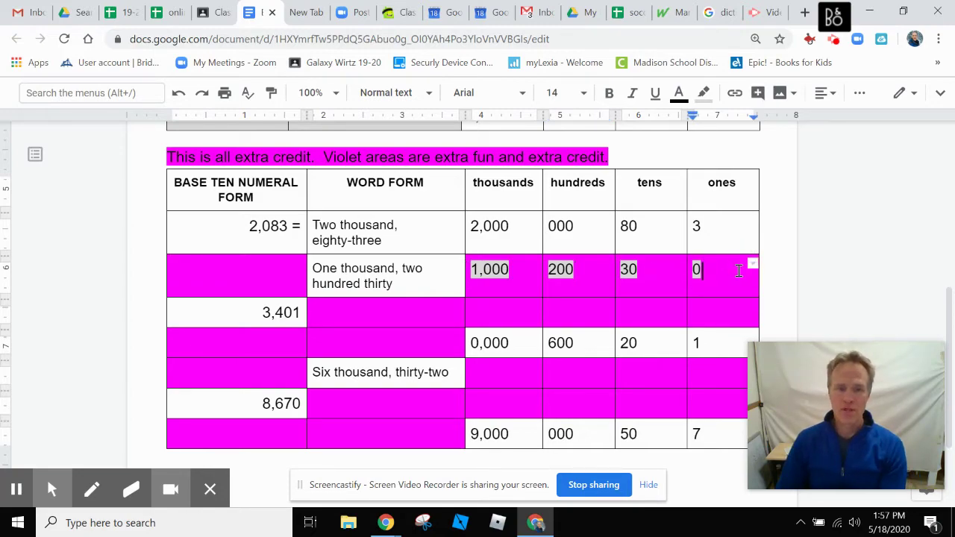
Compare the 1,000, 200, 30 and 0 values with the empty numeral cell, then select them
left_click(244, 275)
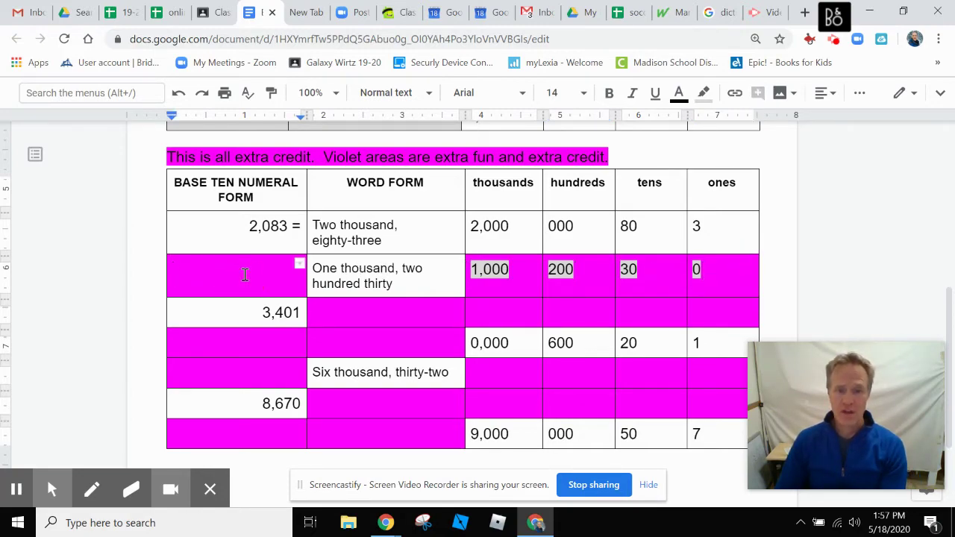
left_click(474, 270)
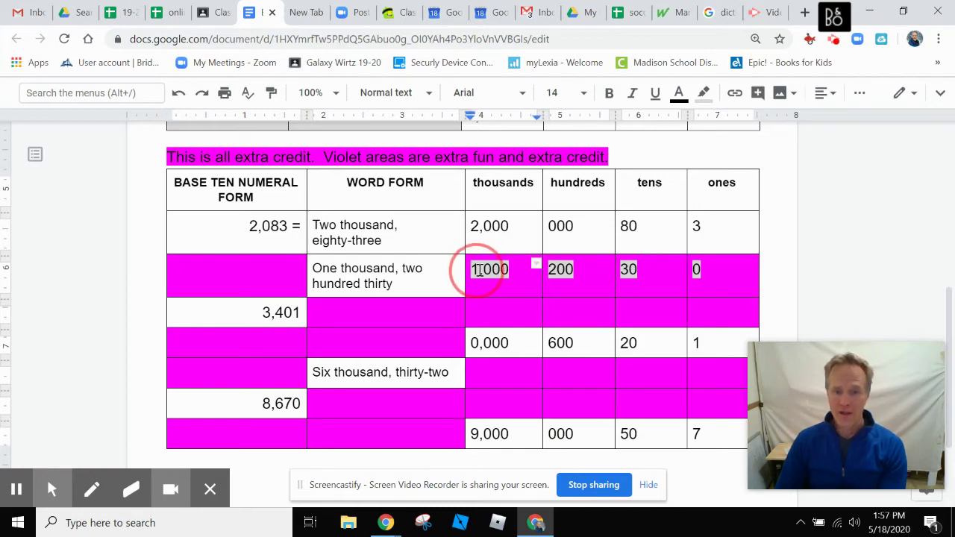
left_click(557, 270)
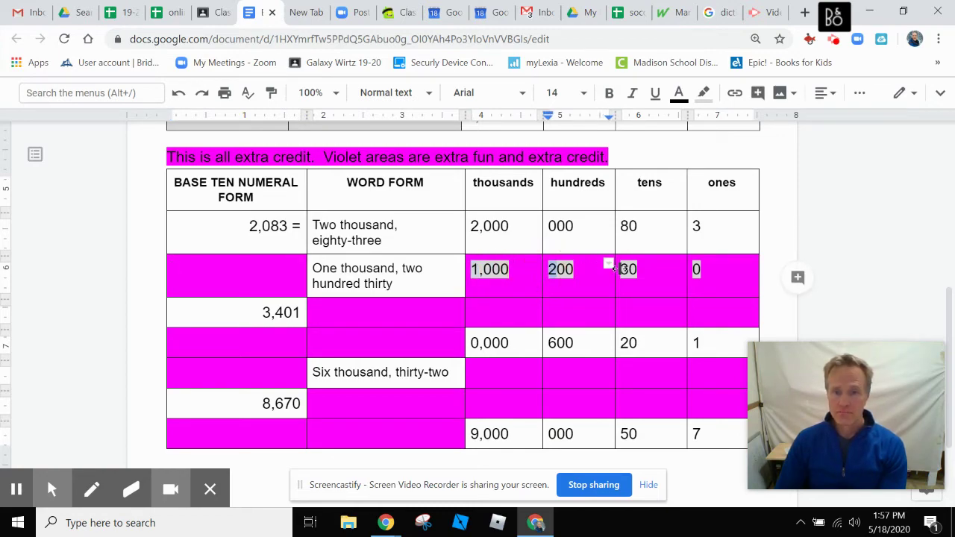
left_click(624, 269)
left_click(698, 270)
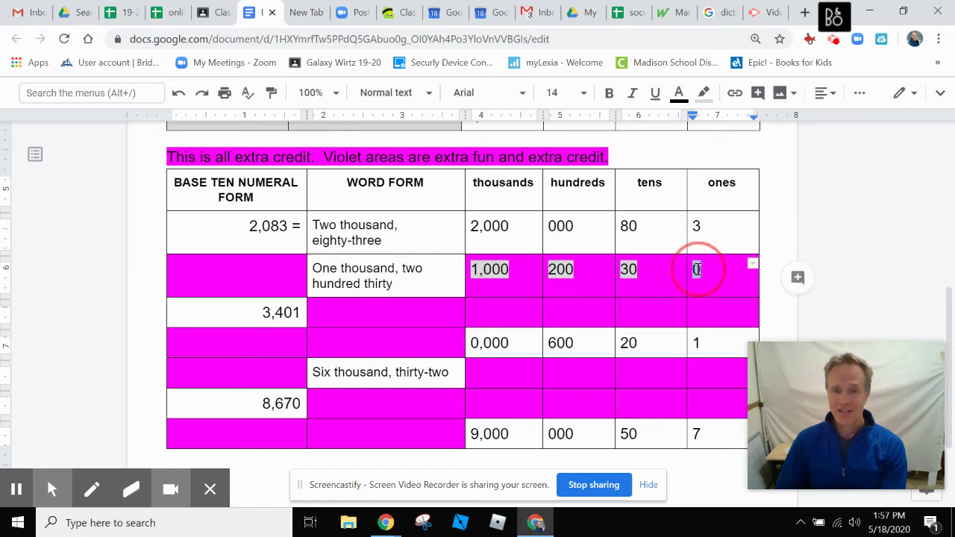
left_click(292, 271)
double_click(292, 271)
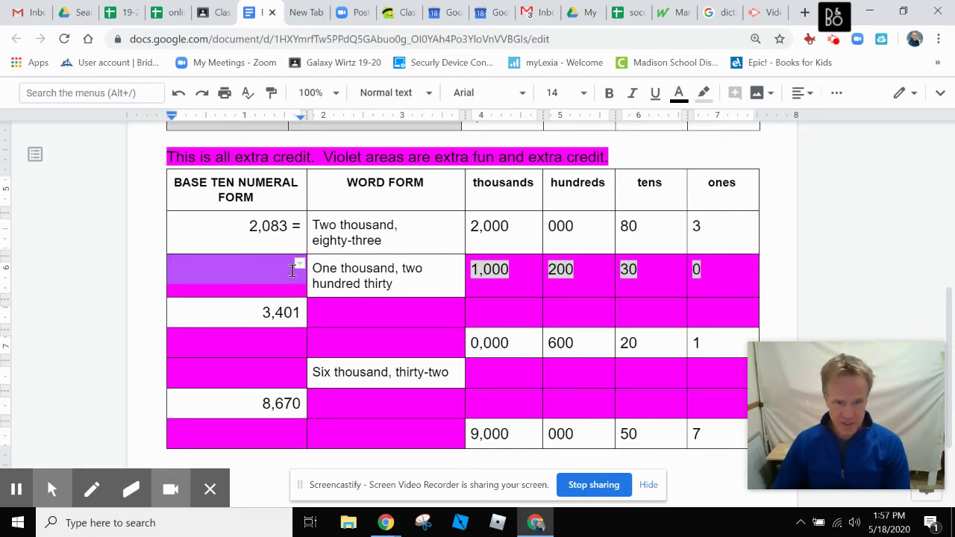
left_click_drag(723, 272, 508, 274)
Delete the selected 1,000, 200, 30 and 0 values so the row's cells are blank
key("Delete")
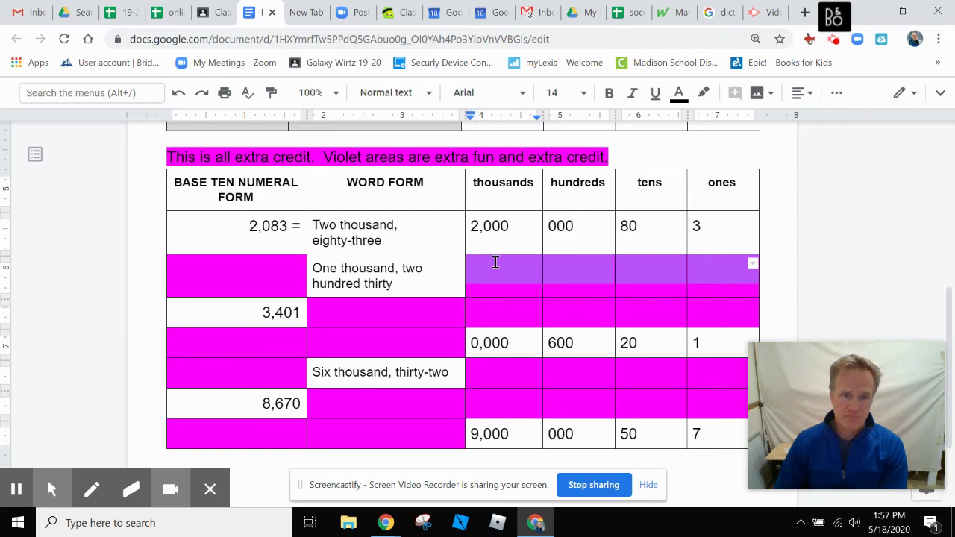
left_click(694, 274)
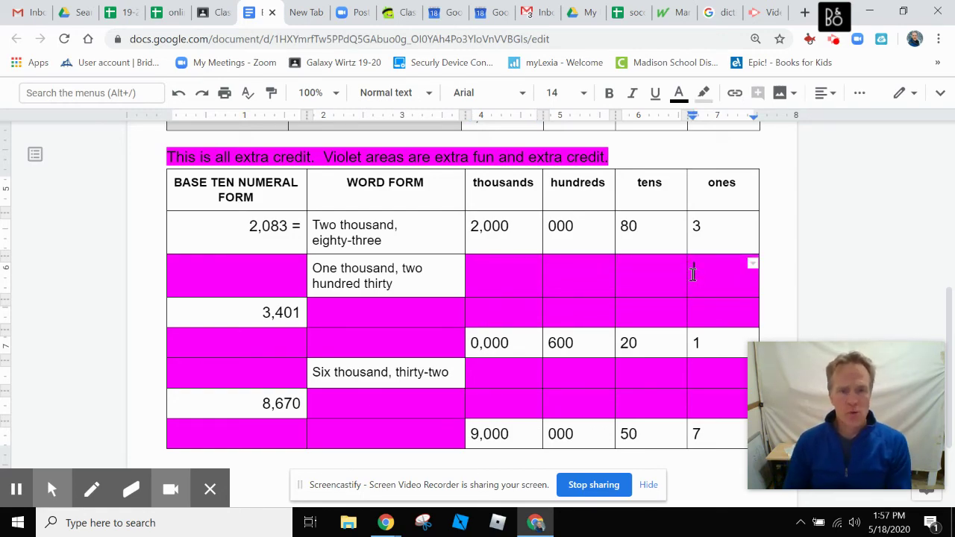
scroll(659, 283, "up", 5)
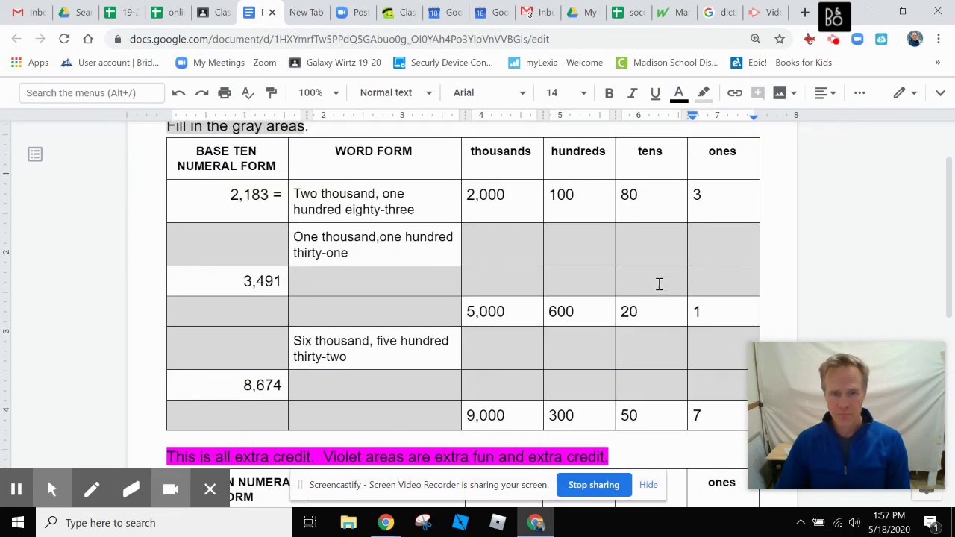
scroll(659, 284, "down", 5)
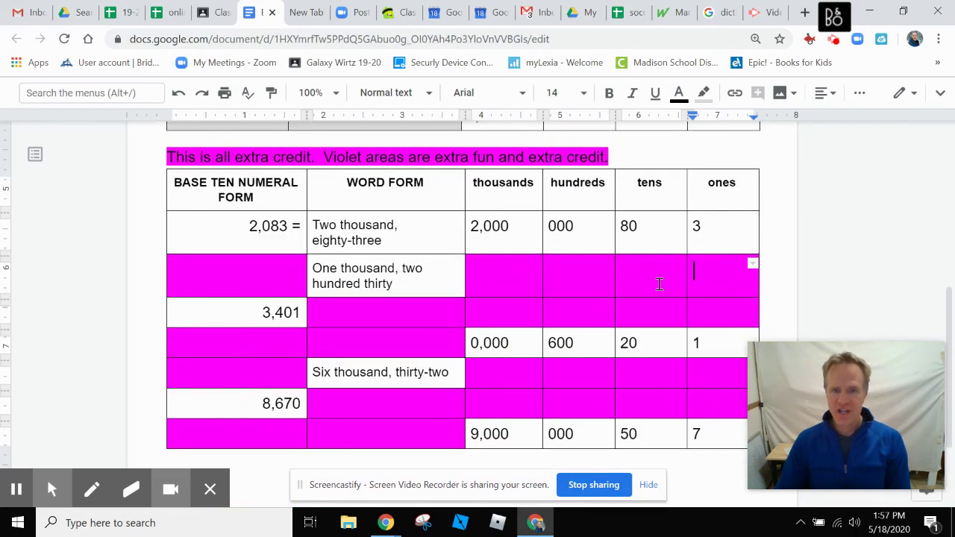